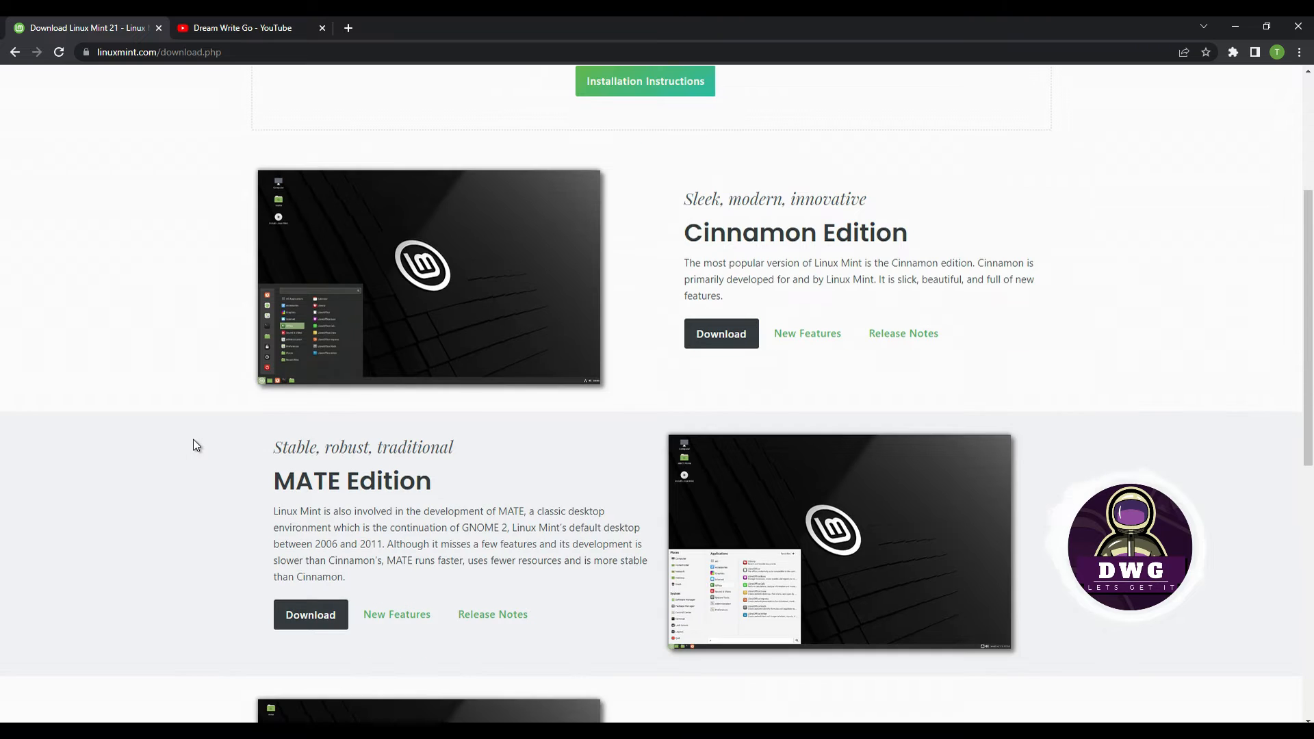
- Look through the Cinnamon, MATE and Xfce editions on the Linux Mint download page
scroll(209, 444, down, 1)
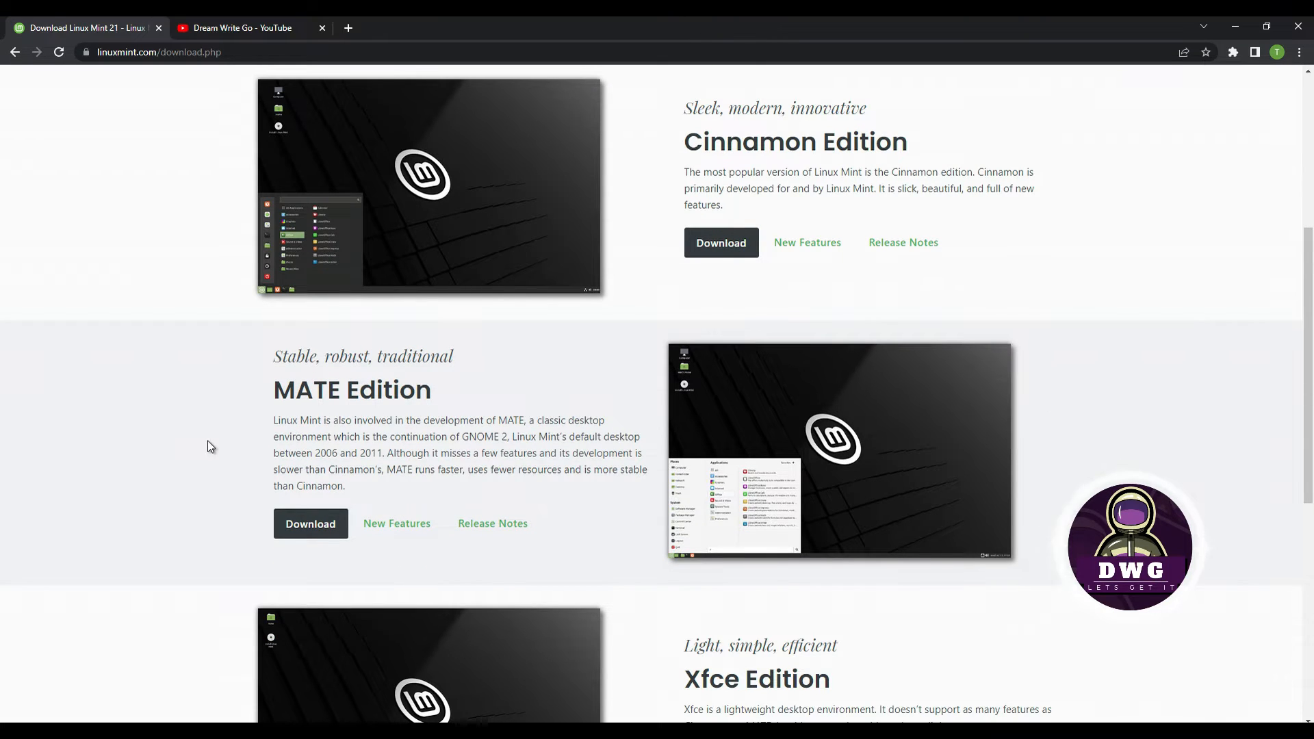
scroll(207, 441, down, 4)
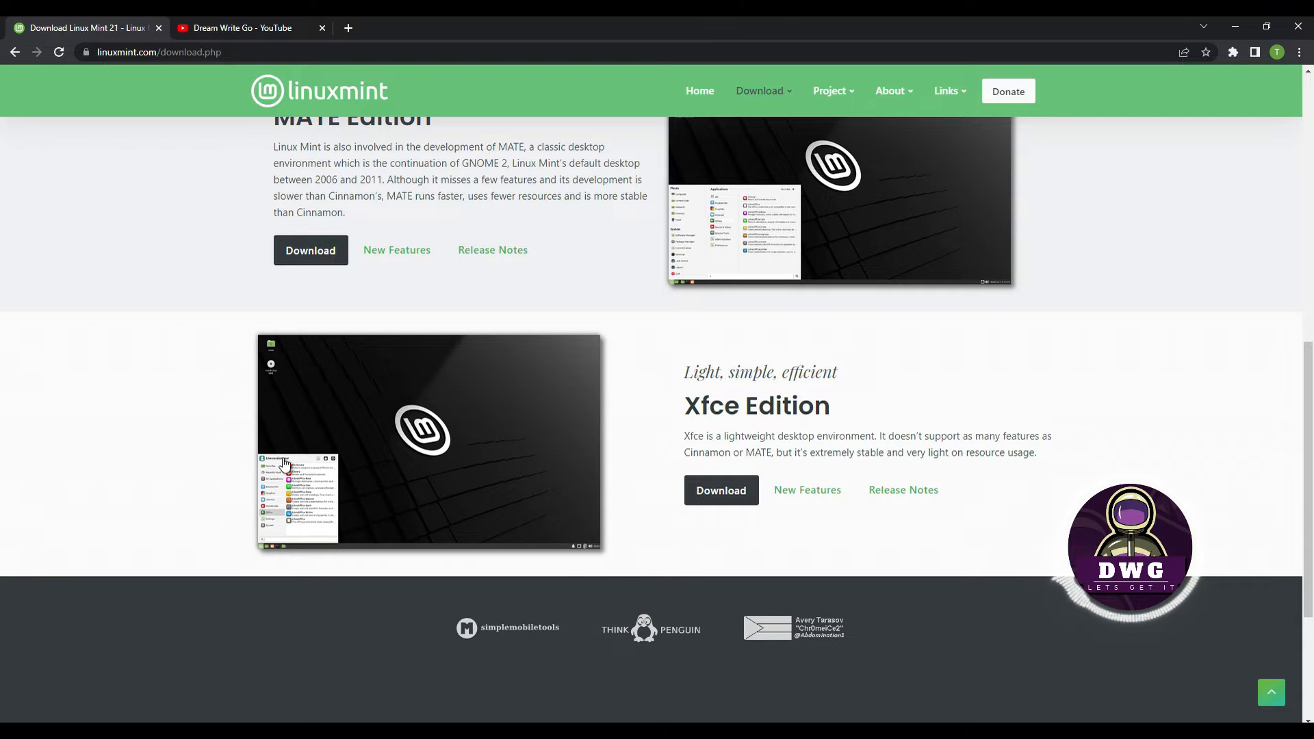
scroll(424, 325, up, 1)
scroll(467, 288, up, 3)
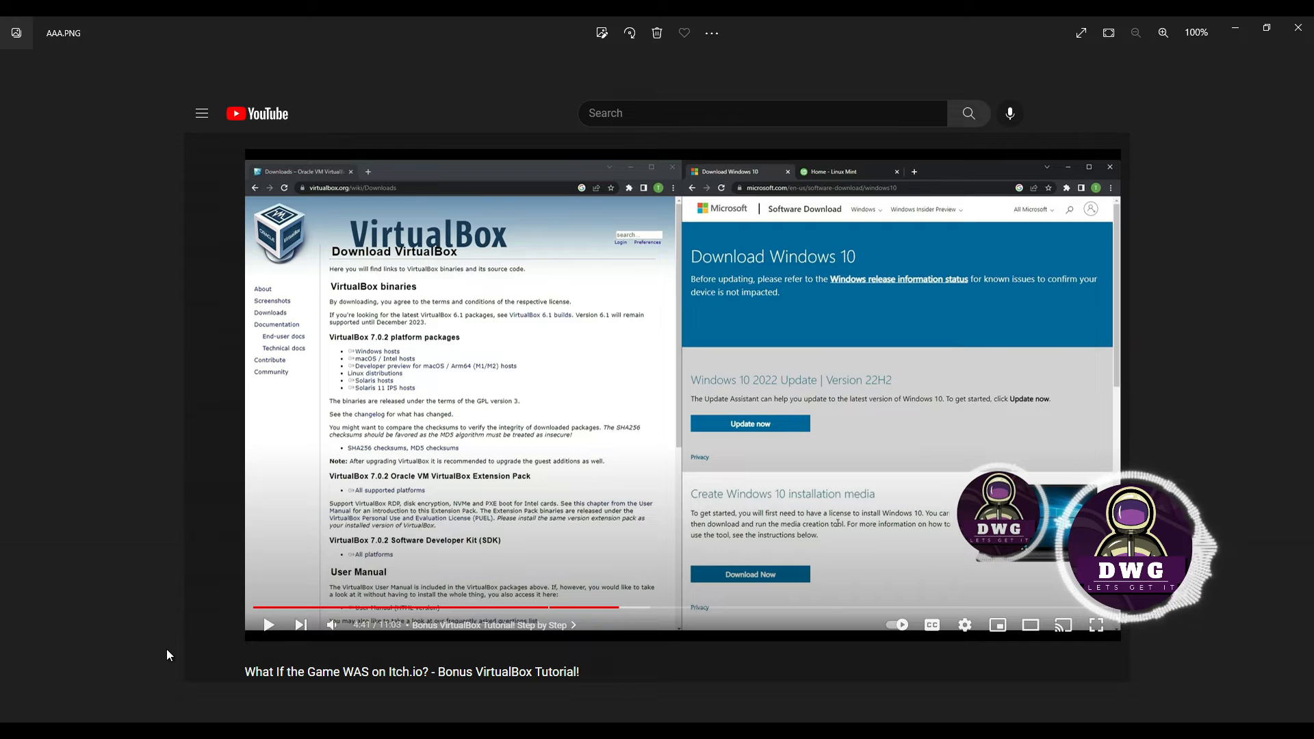
- Switch to the image viewer and review the screenshots of the LinuxSB network and display settings and the Linux Mint boot menu
key(Right)
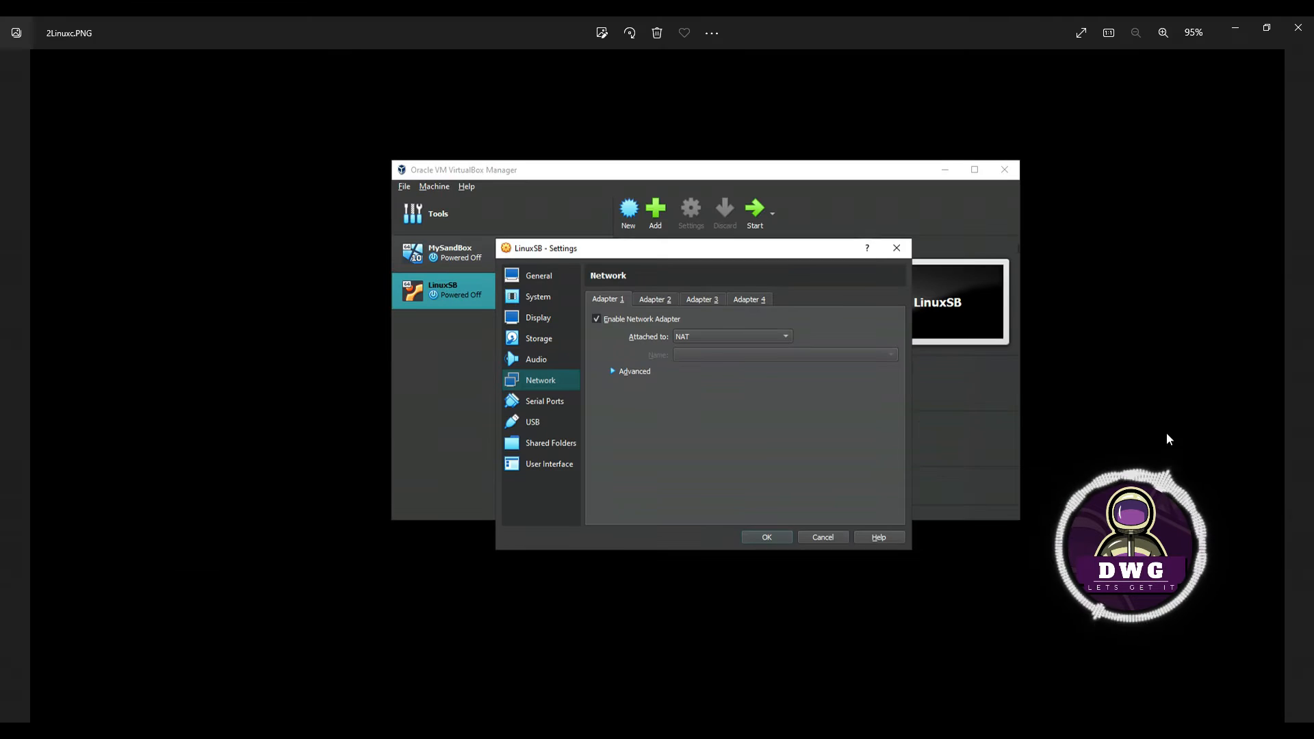
key(Right)
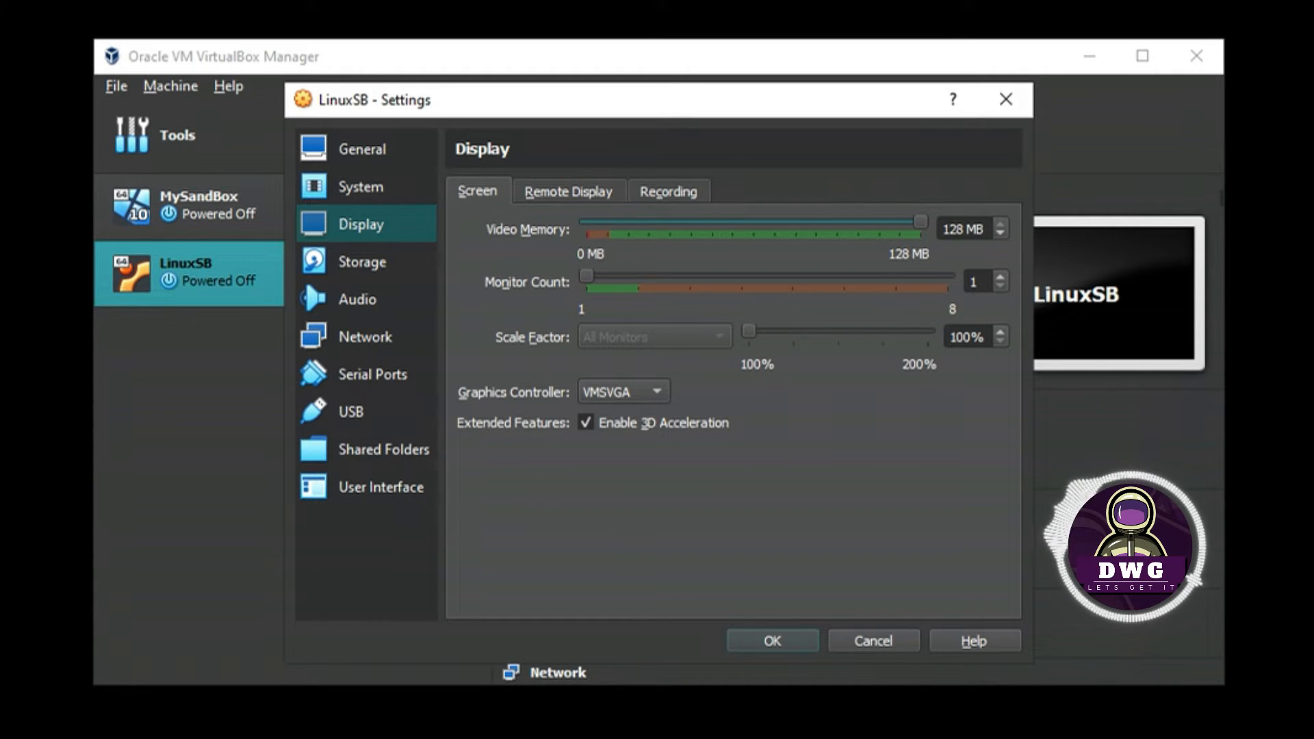
key(Right)
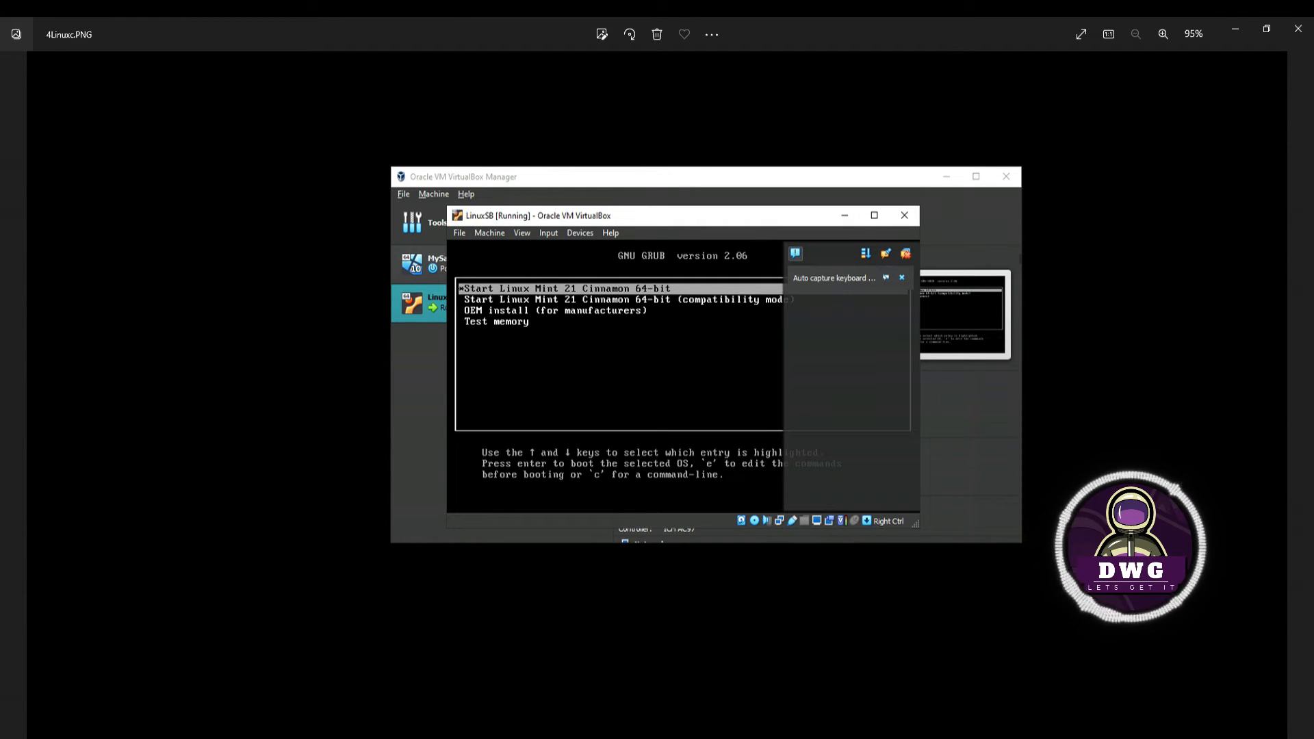
key(Right)
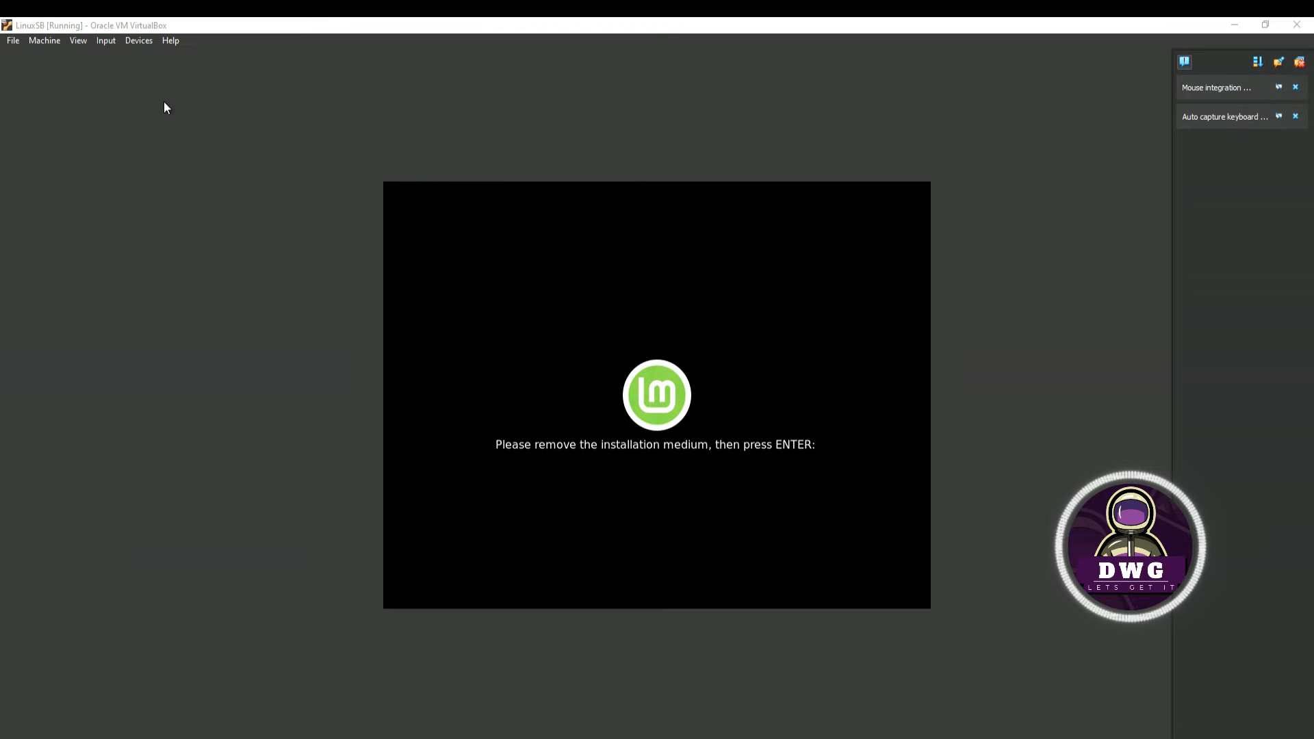
- Remove the Linux Mint disk from the LinuxSB virtual optical drive, forcing the unmount
click(139, 41)
mouse_move(147, 56)
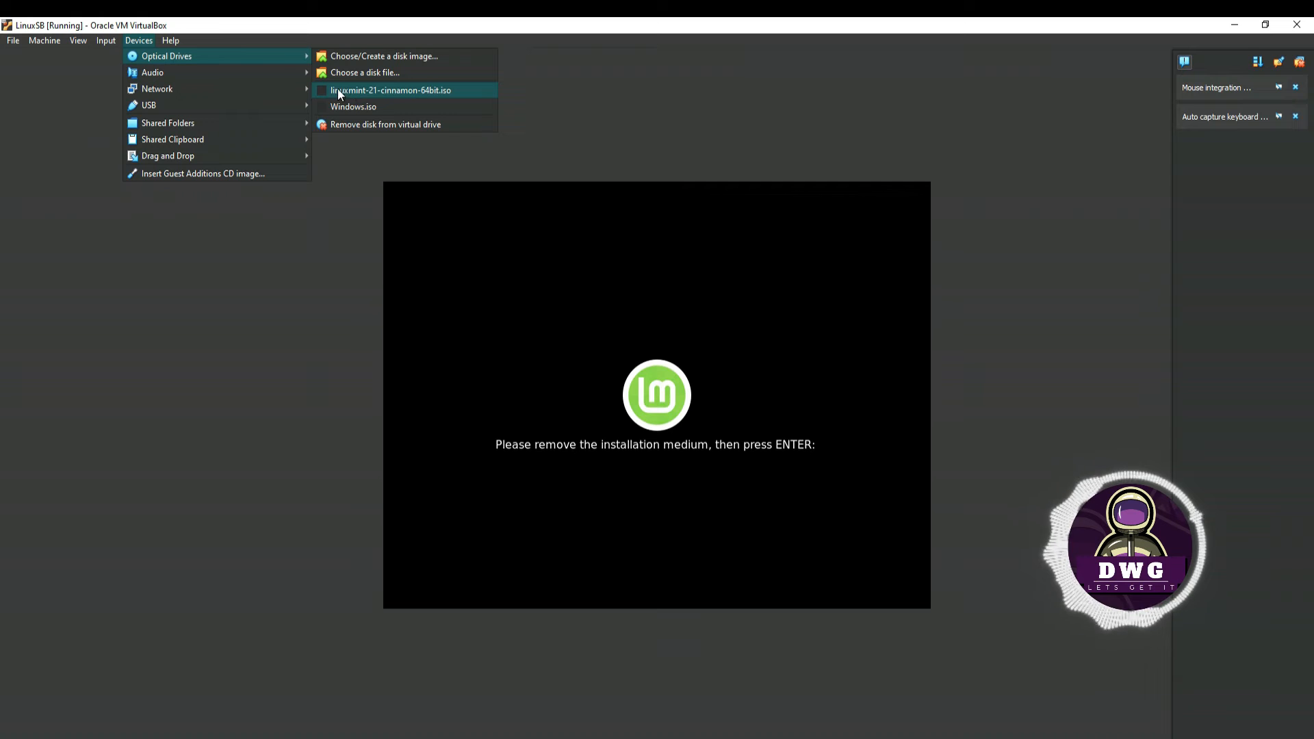
click(346, 125)
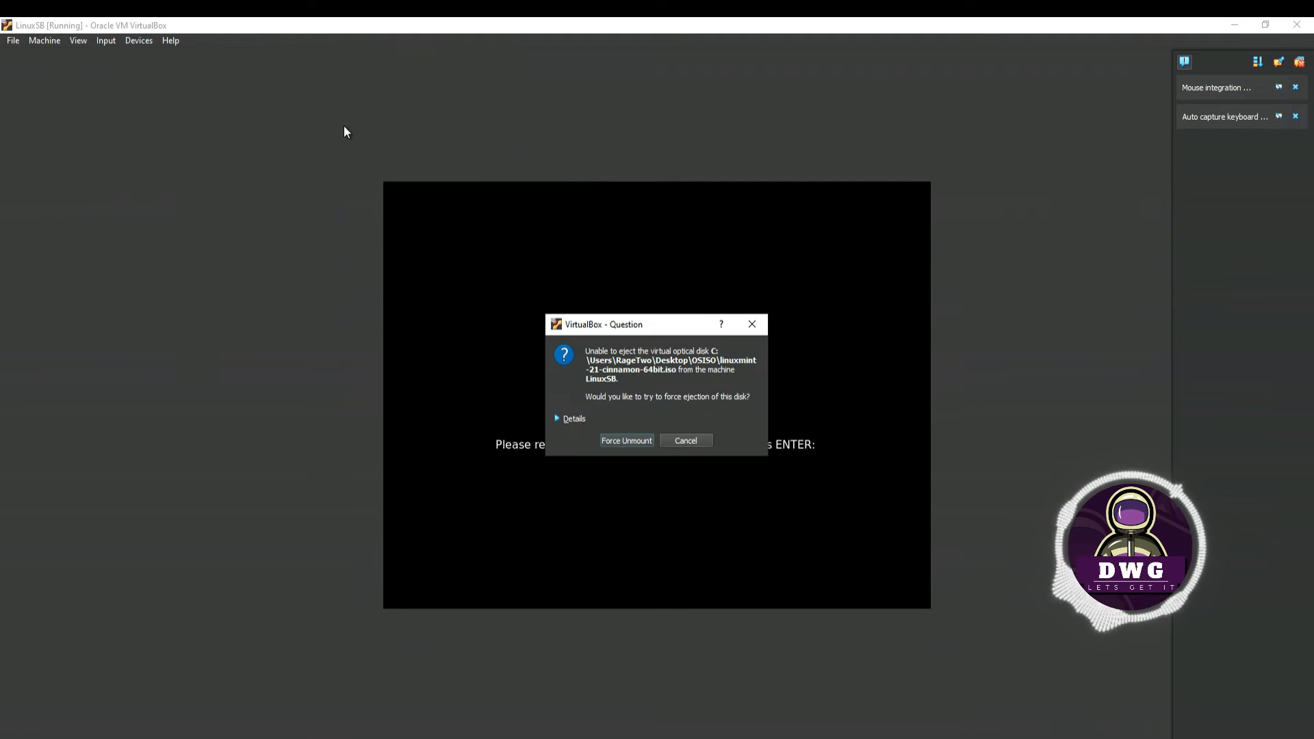
click(613, 444)
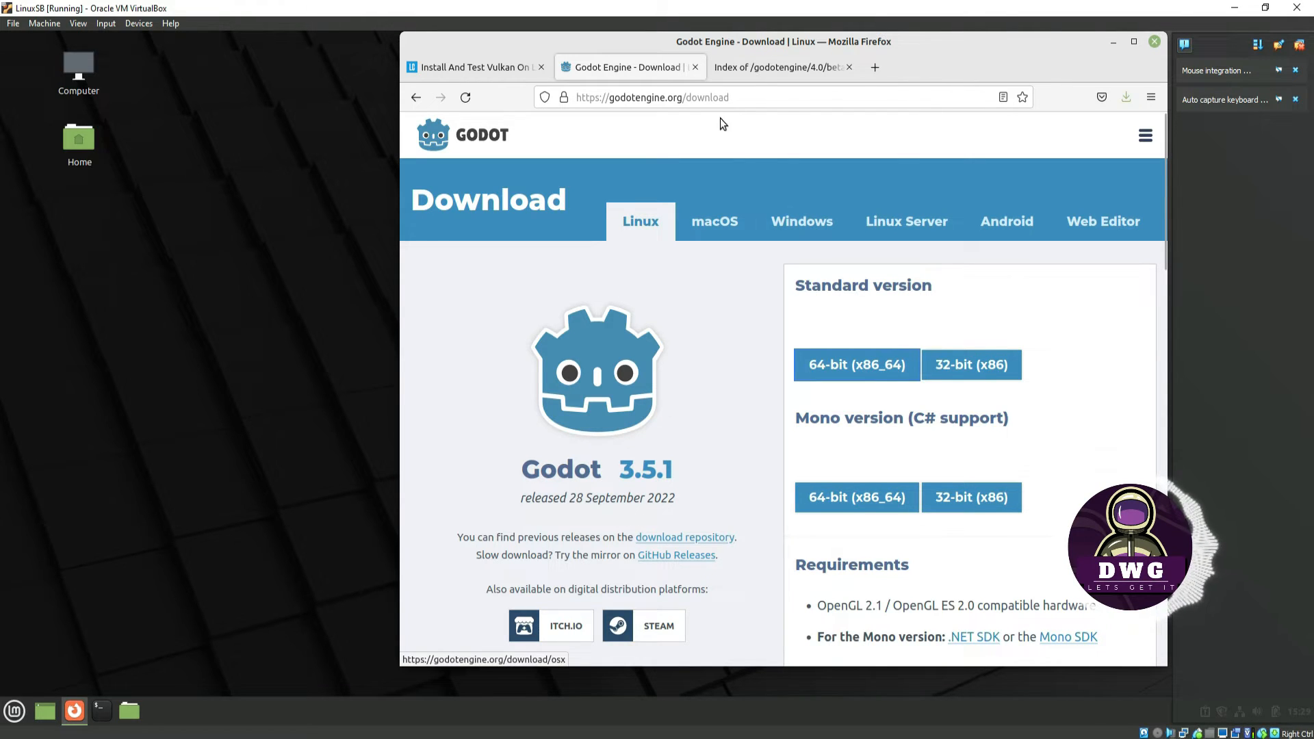
- Review the Godot 4.0 beta4 file index and the Godot 3.5.1 Linux download page in Firefox
click(775, 67)
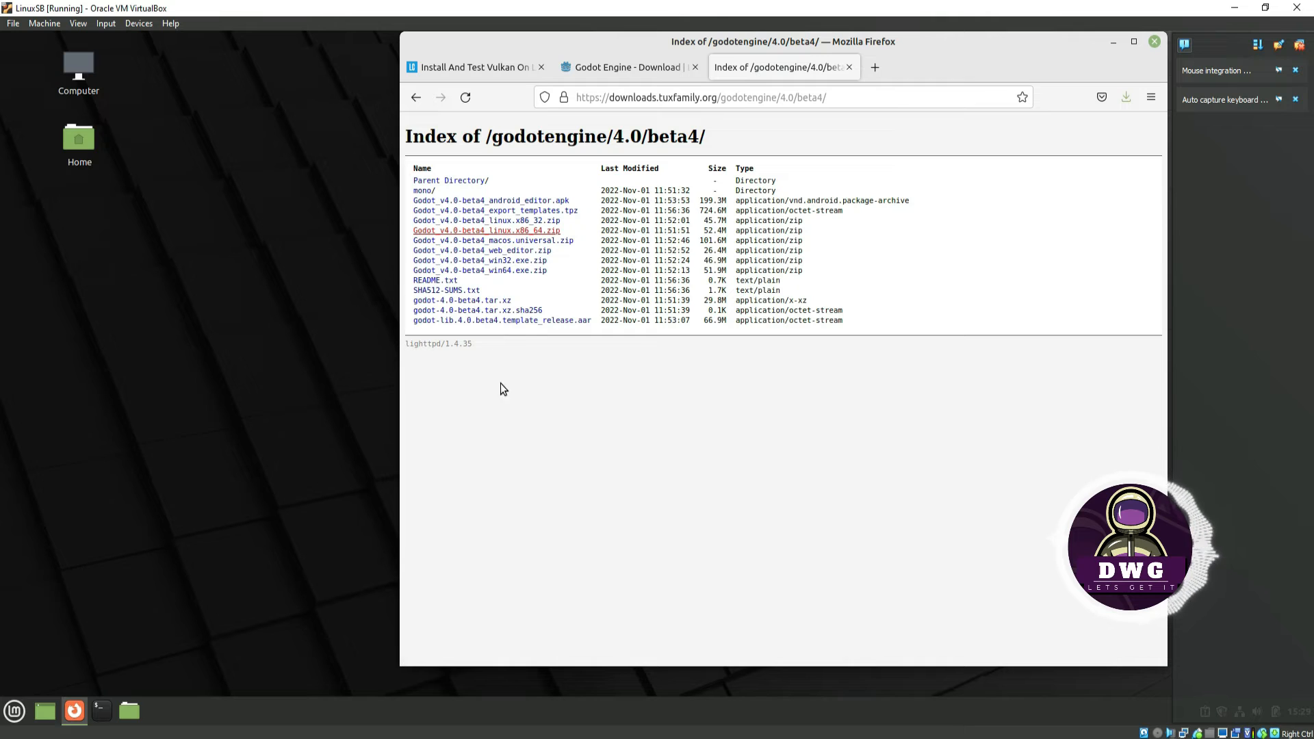
click(554, 238)
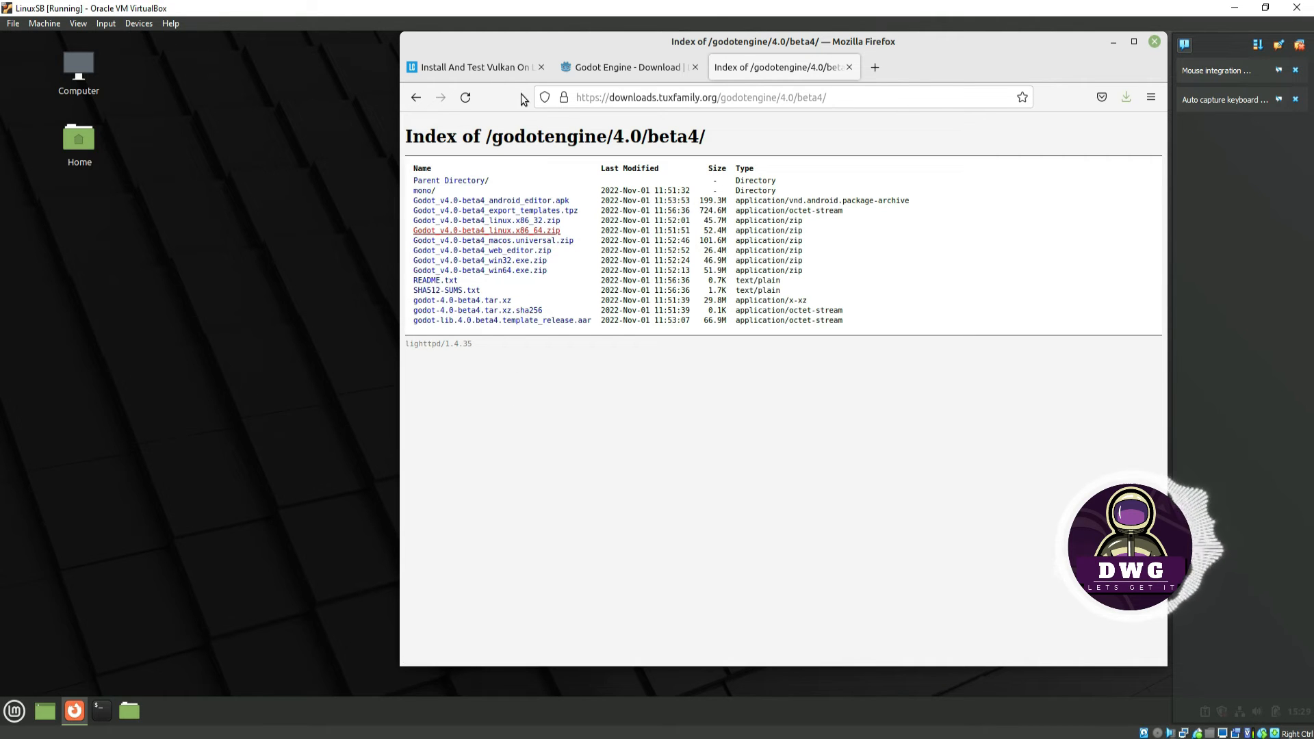
click(750, 73)
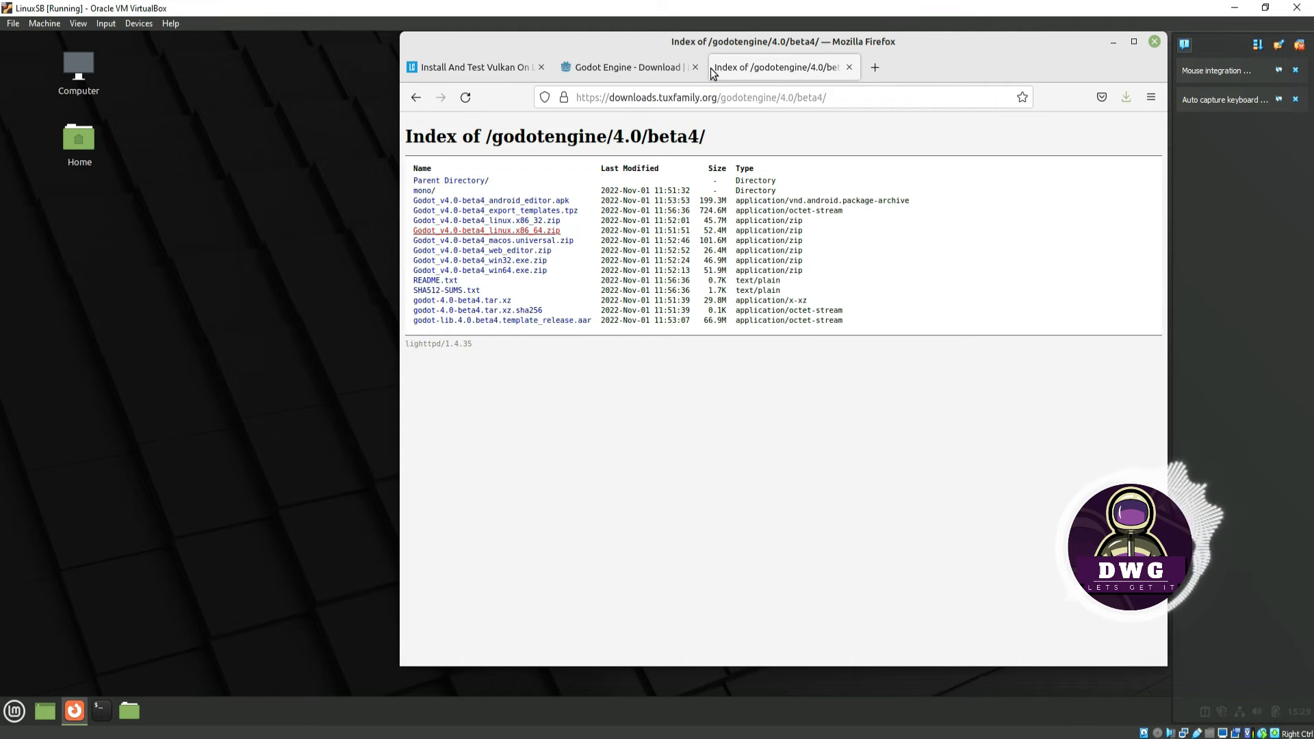
click(604, 75)
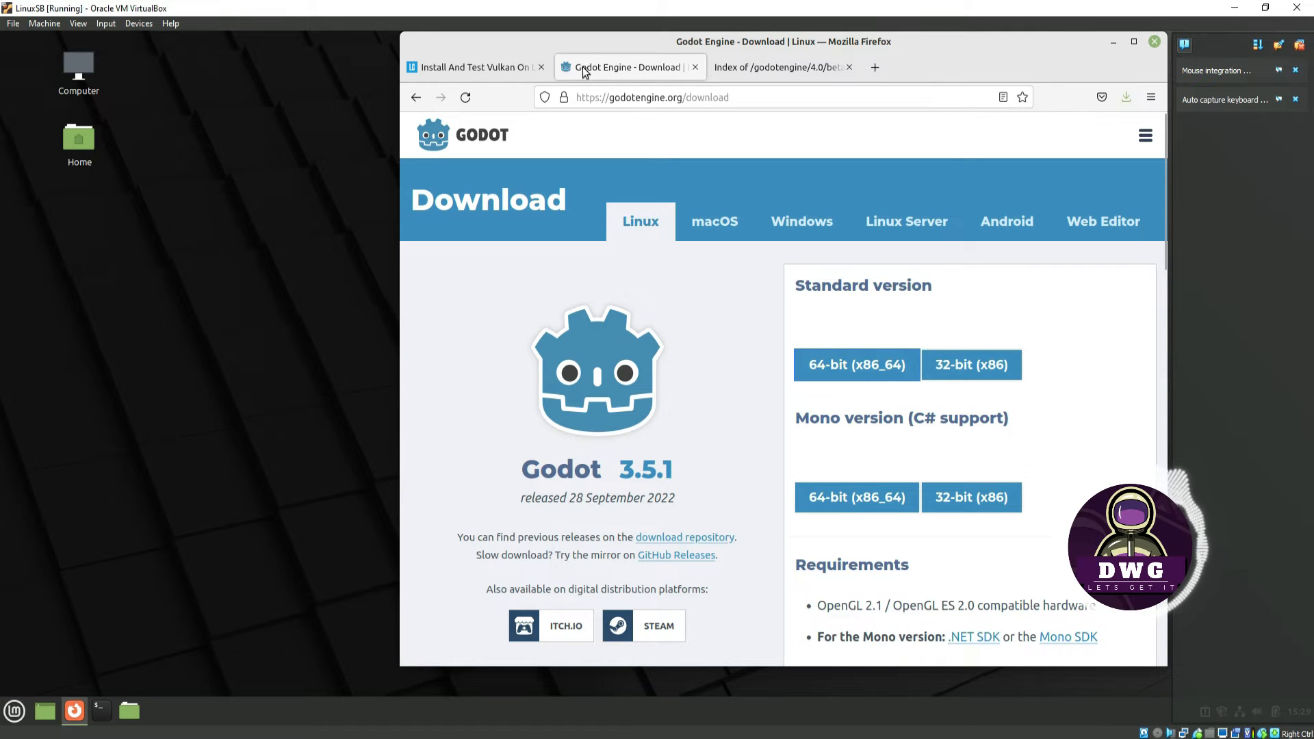
- Open a terminal beside the Vulkan installation guide and select its AMD command "sudo add-apt-repository ppa:oibaf/graphics-drivers"
click(463, 72)
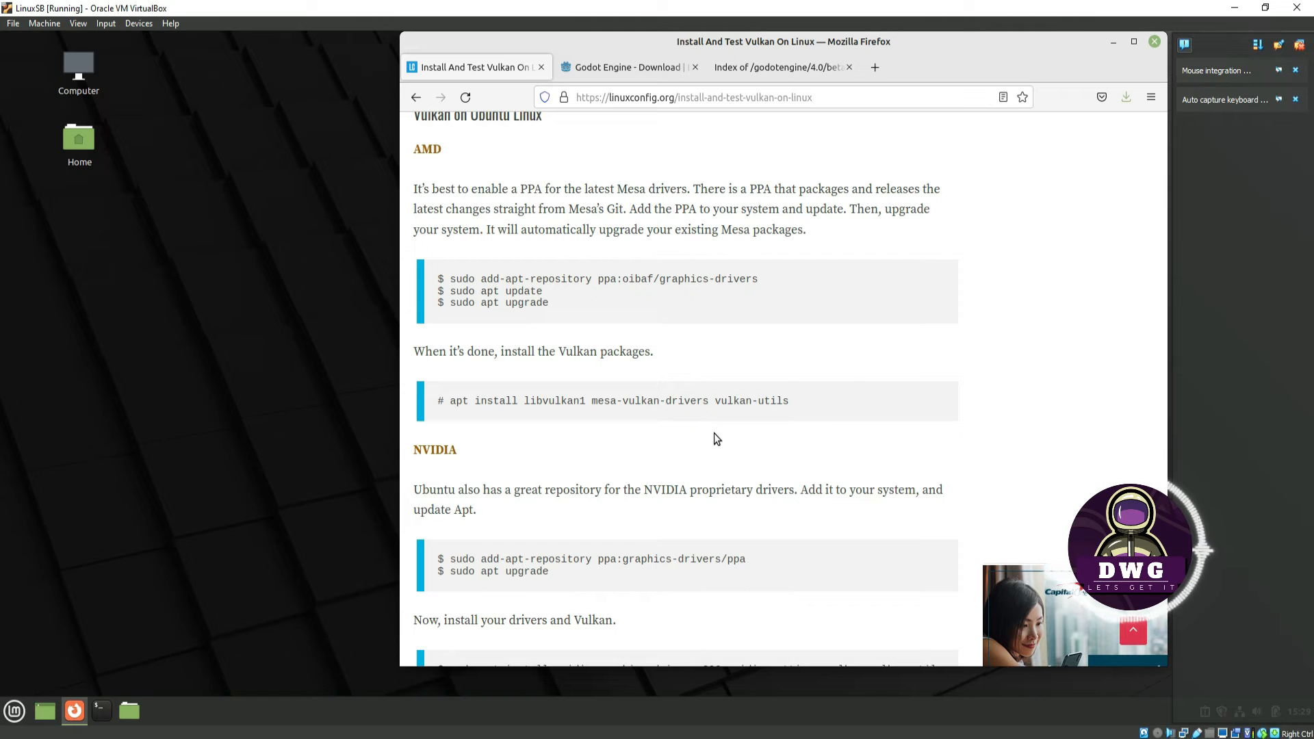
scroll(726, 436, up, 2)
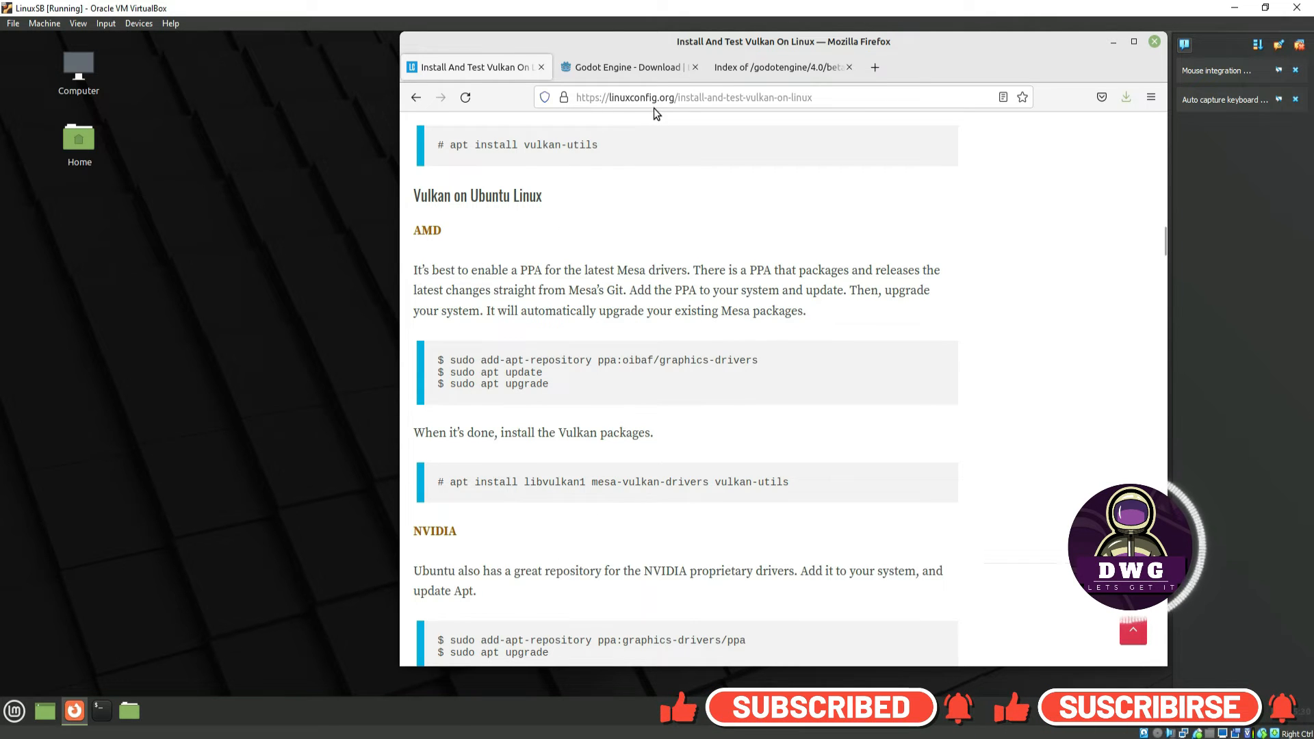
click(99, 716)
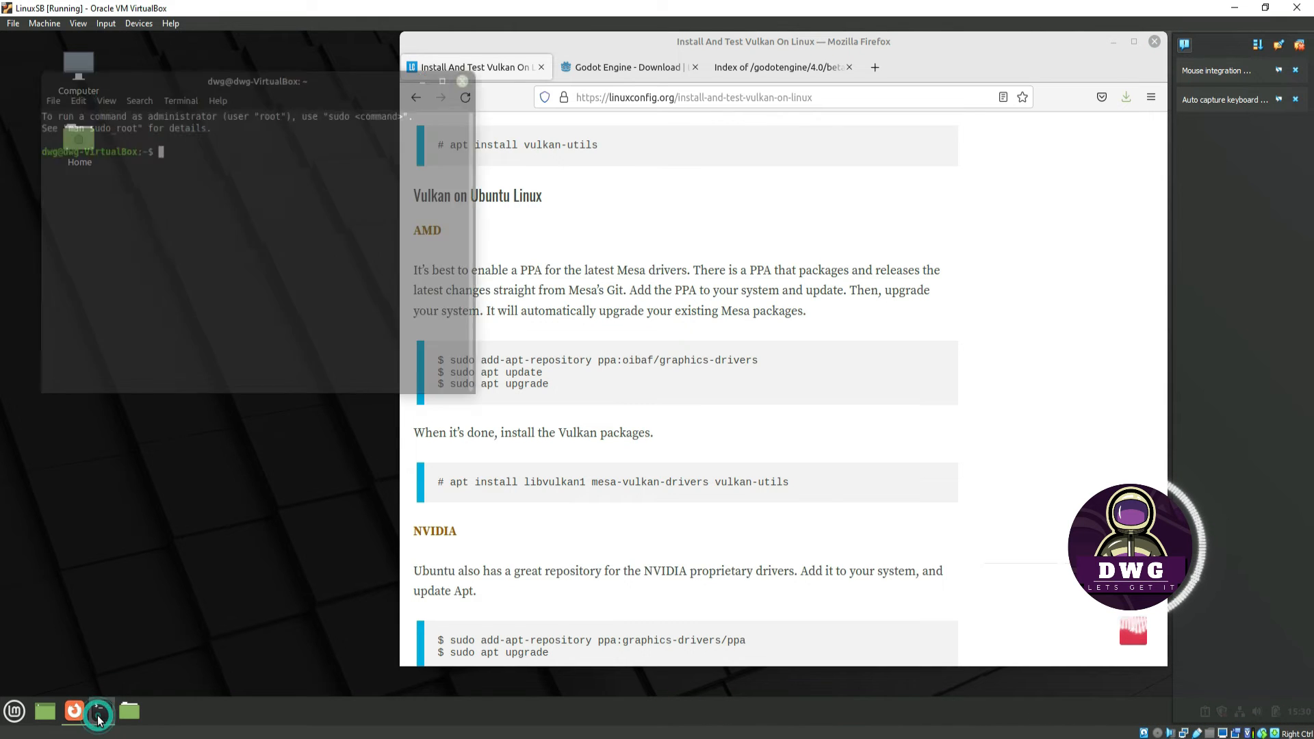
drag(349, 77, 319, 152)
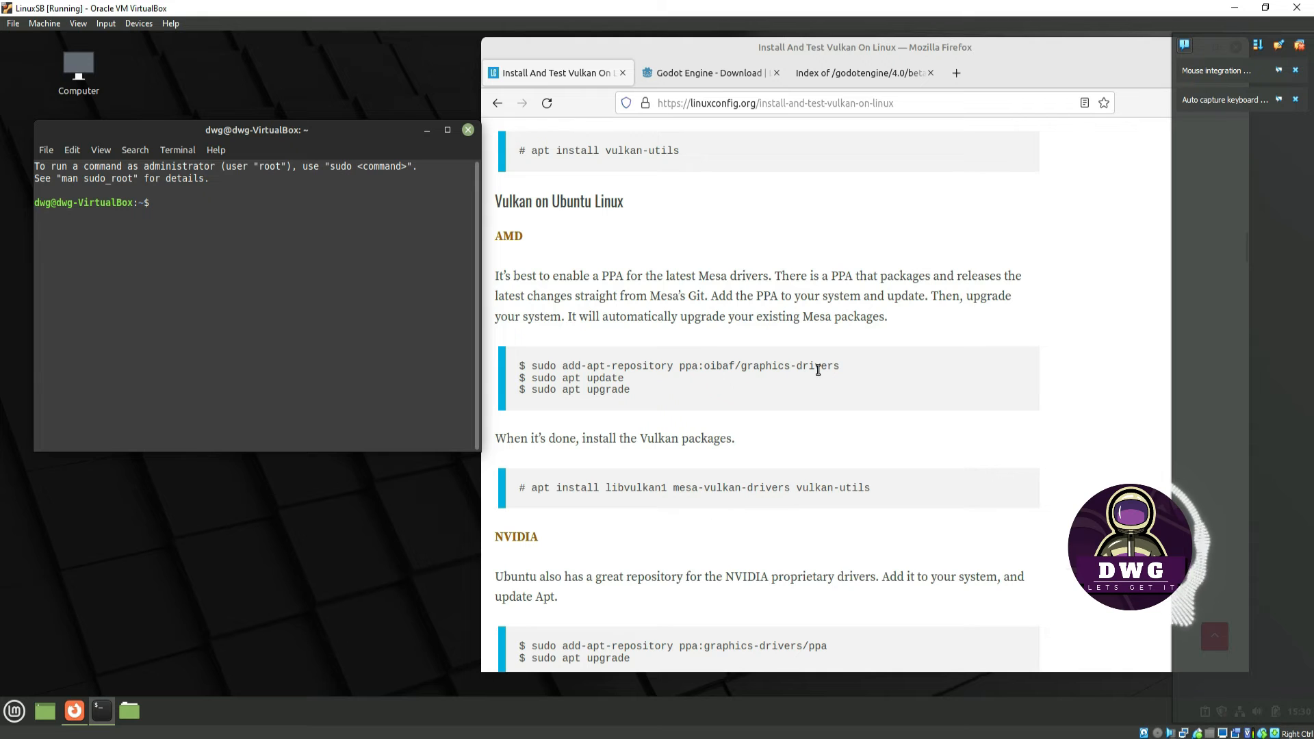
drag(841, 368, 521, 363)
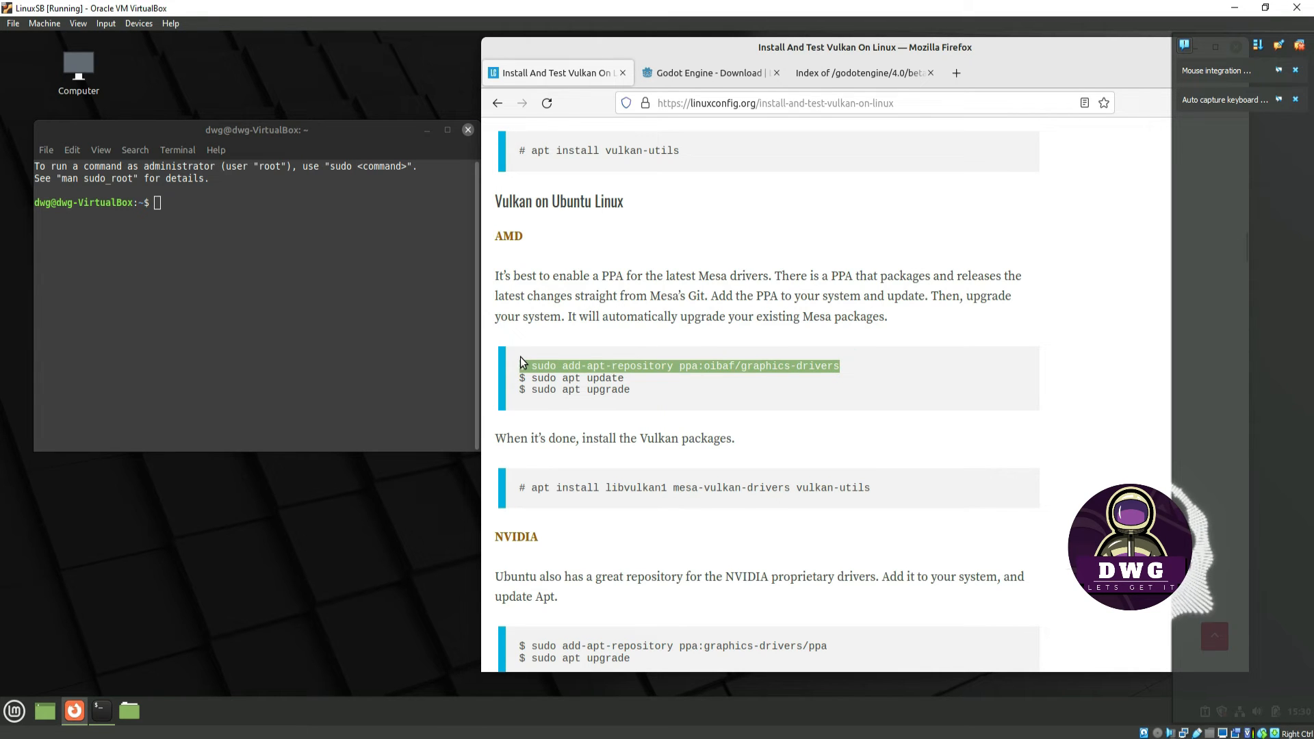
drag(545, 365, 532, 365)
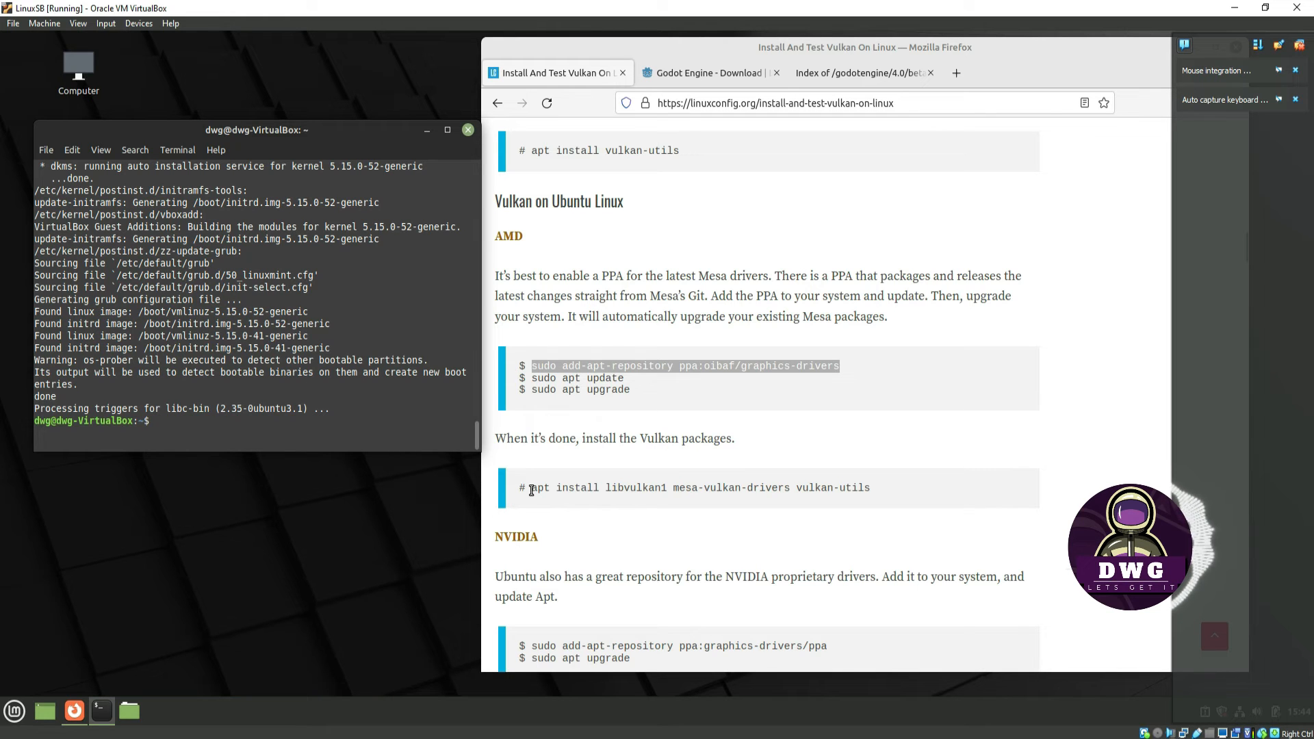
- Try to install the Vulkan packages by running the guide's command "apt install libvulkan1 mesa-vulkan-drivers vulkan-utils" in the terminal
drag(532, 490, 885, 492)
key(ctrl+c)
click(274, 432)
key(ctrl+shift+v)
key(Return)
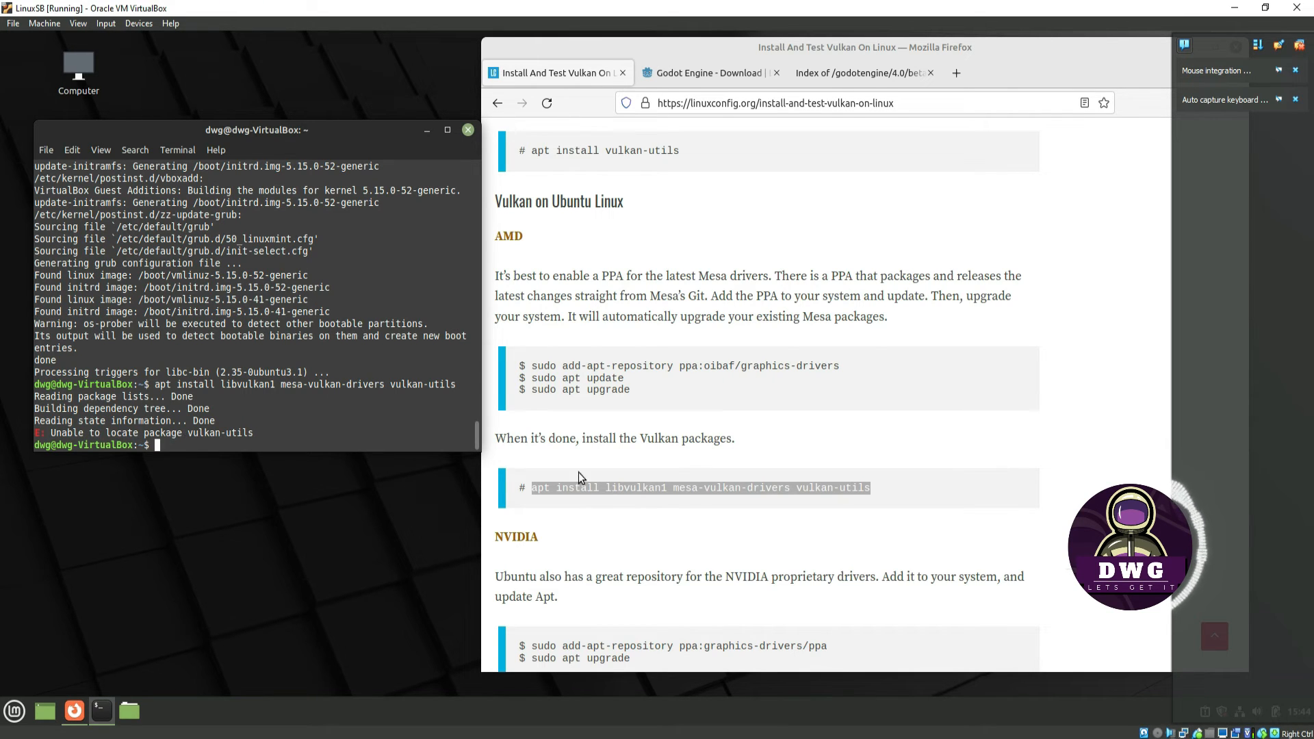
- Minimize the browser showing the Vulkan guide and close the terminal to clear the desktop
click(682, 489)
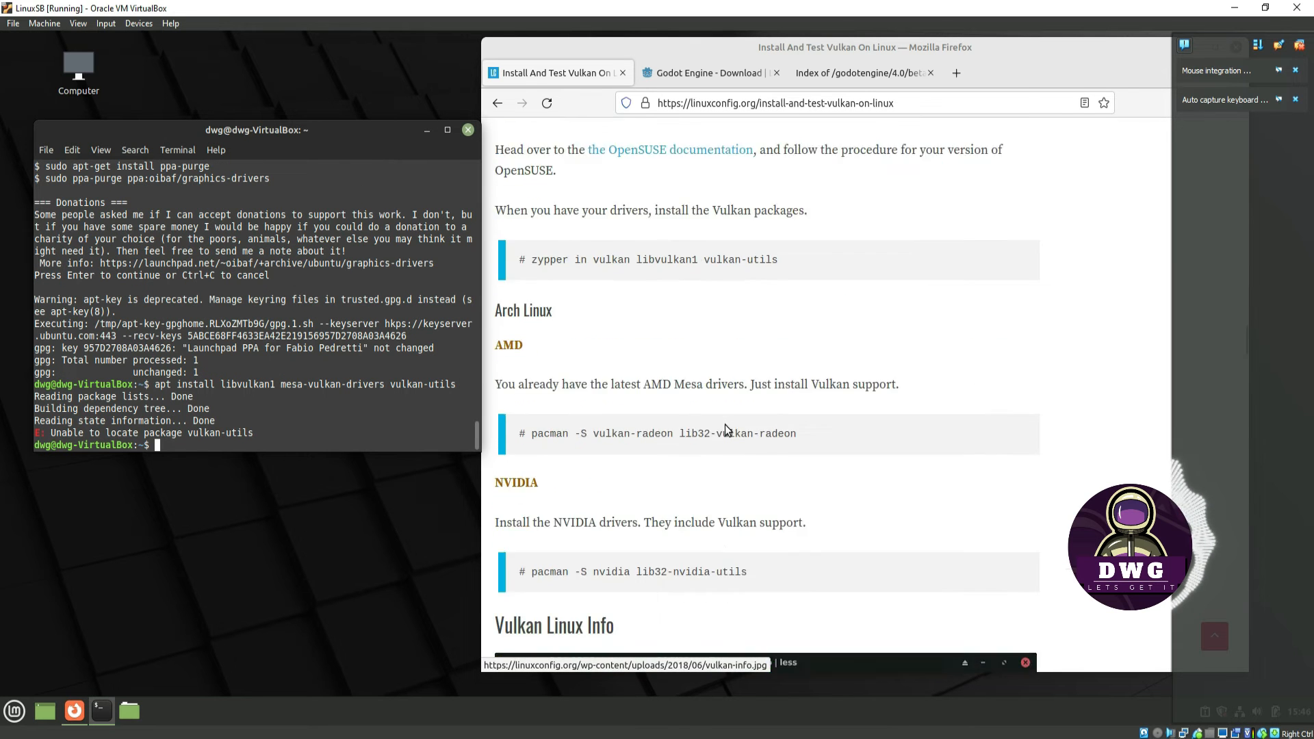
scroll(760, 393, up, 5)
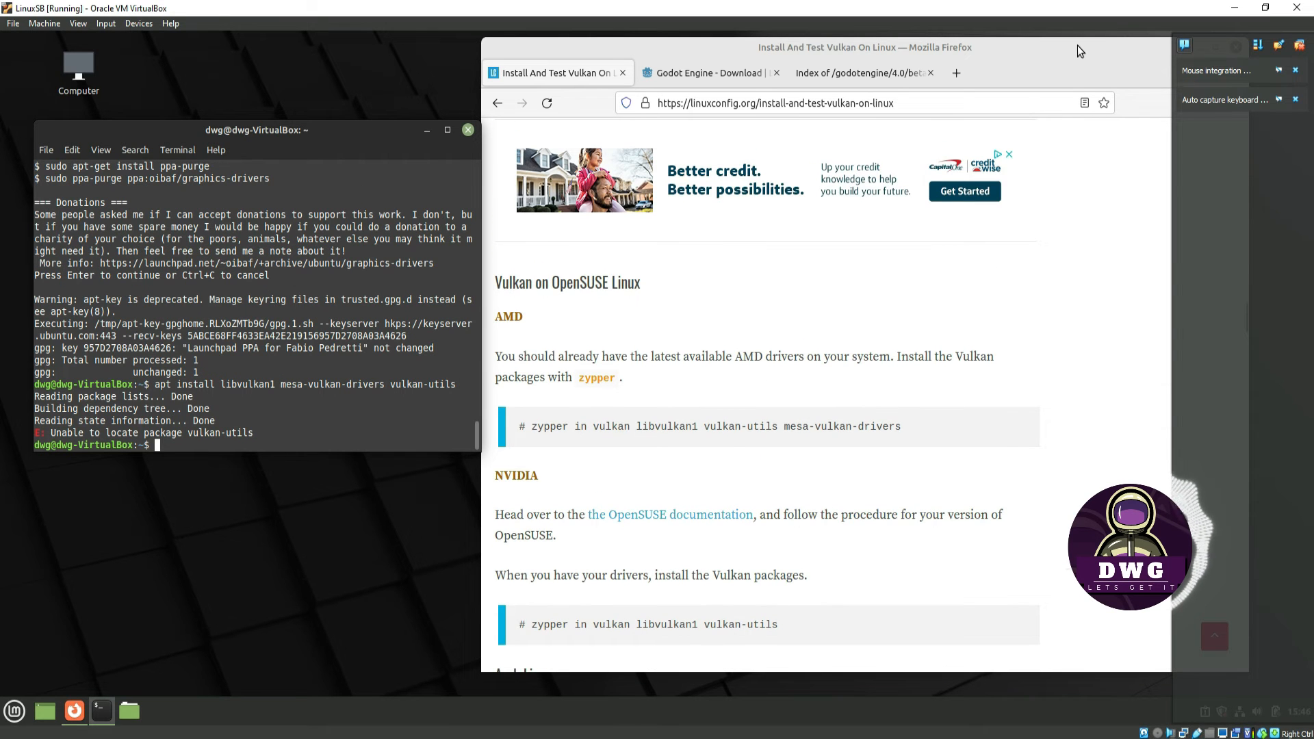
drag(1078, 49, 1070, 55)
click(1072, 56)
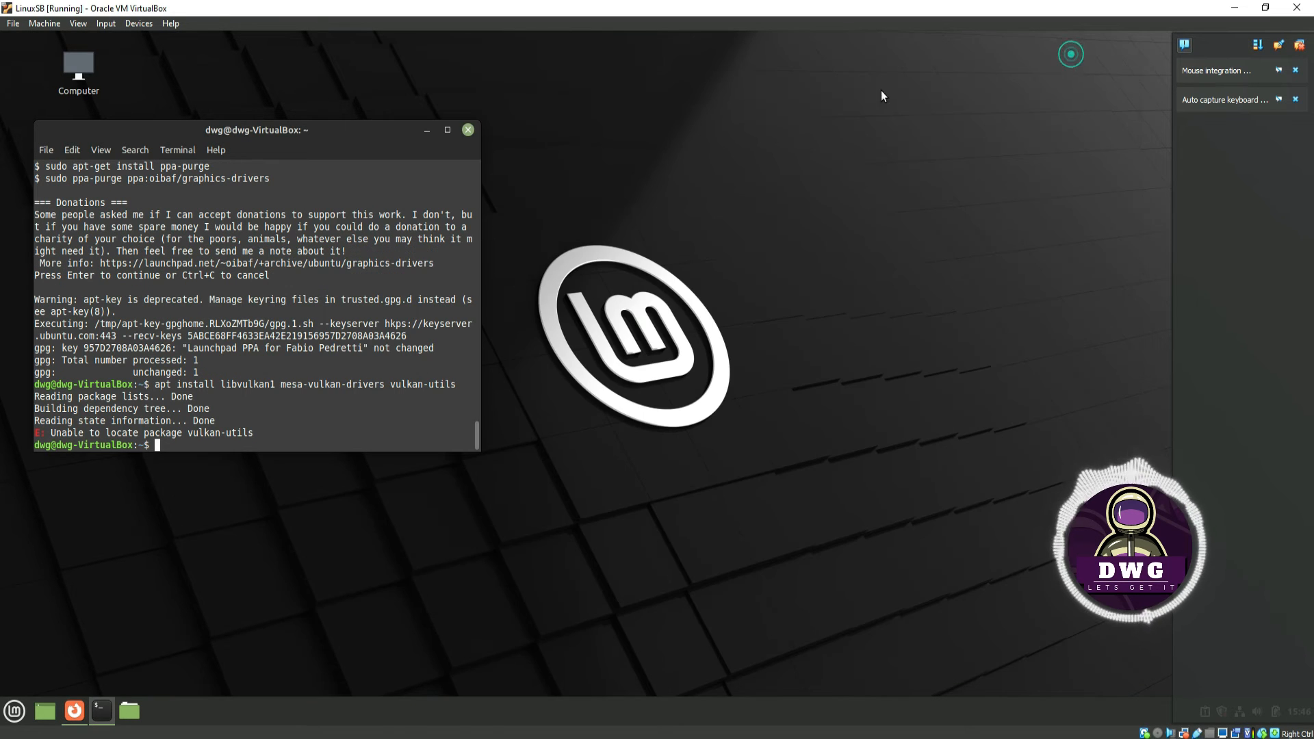
click(468, 131)
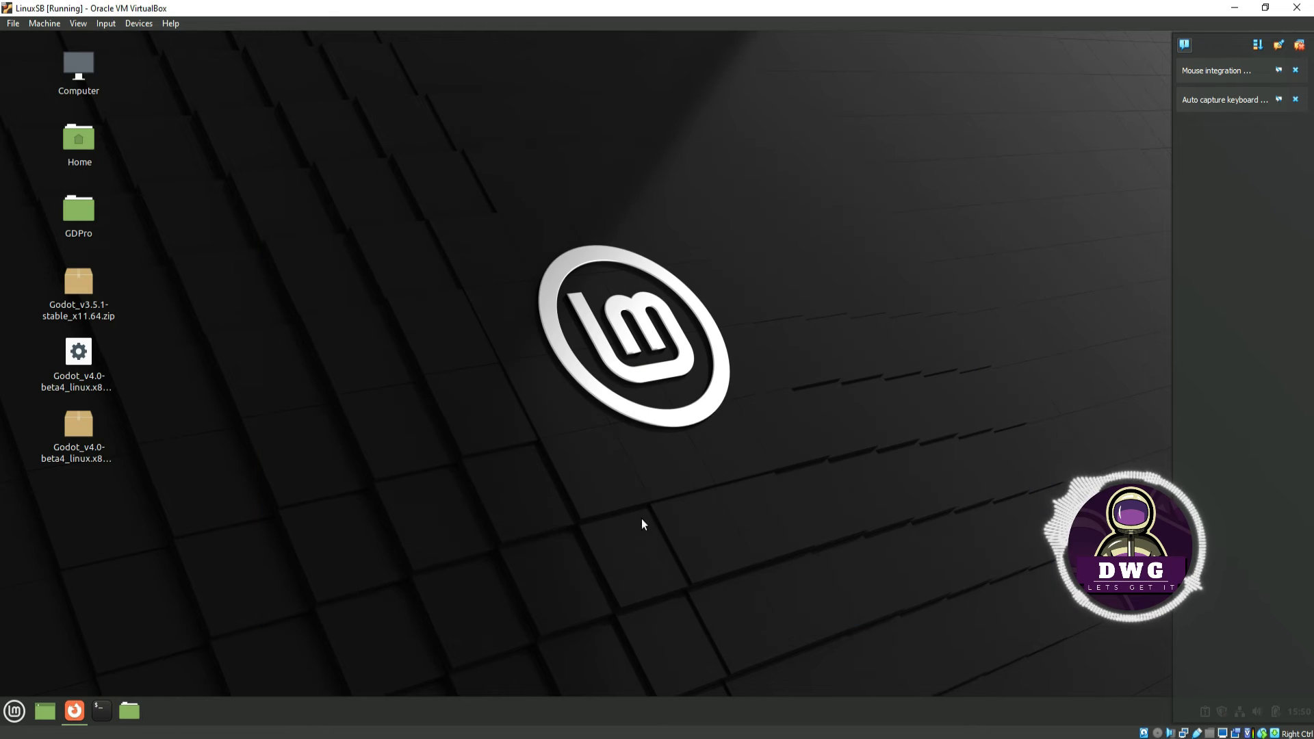
- Inspect the contents of the HelloDWG project folder inside GDPro, and close the file manager
double_click(75, 215)
double_click(271, 230)
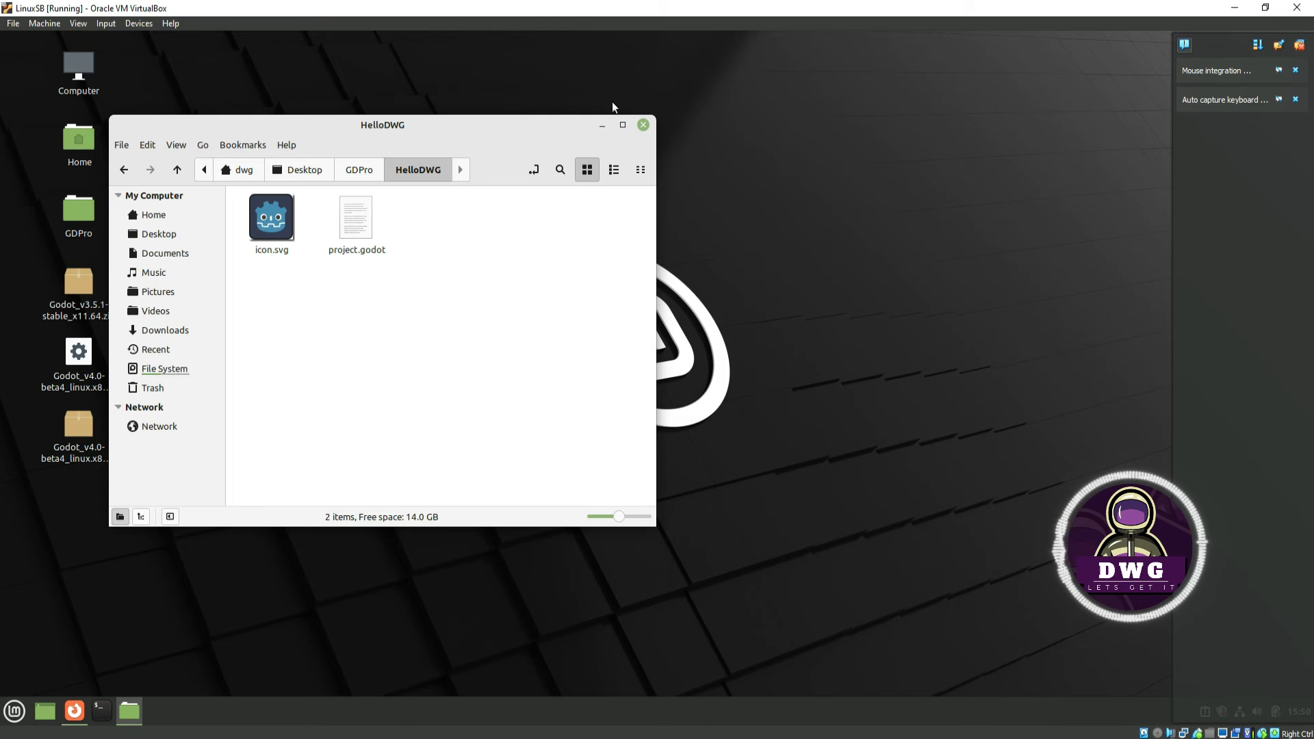
click(645, 125)
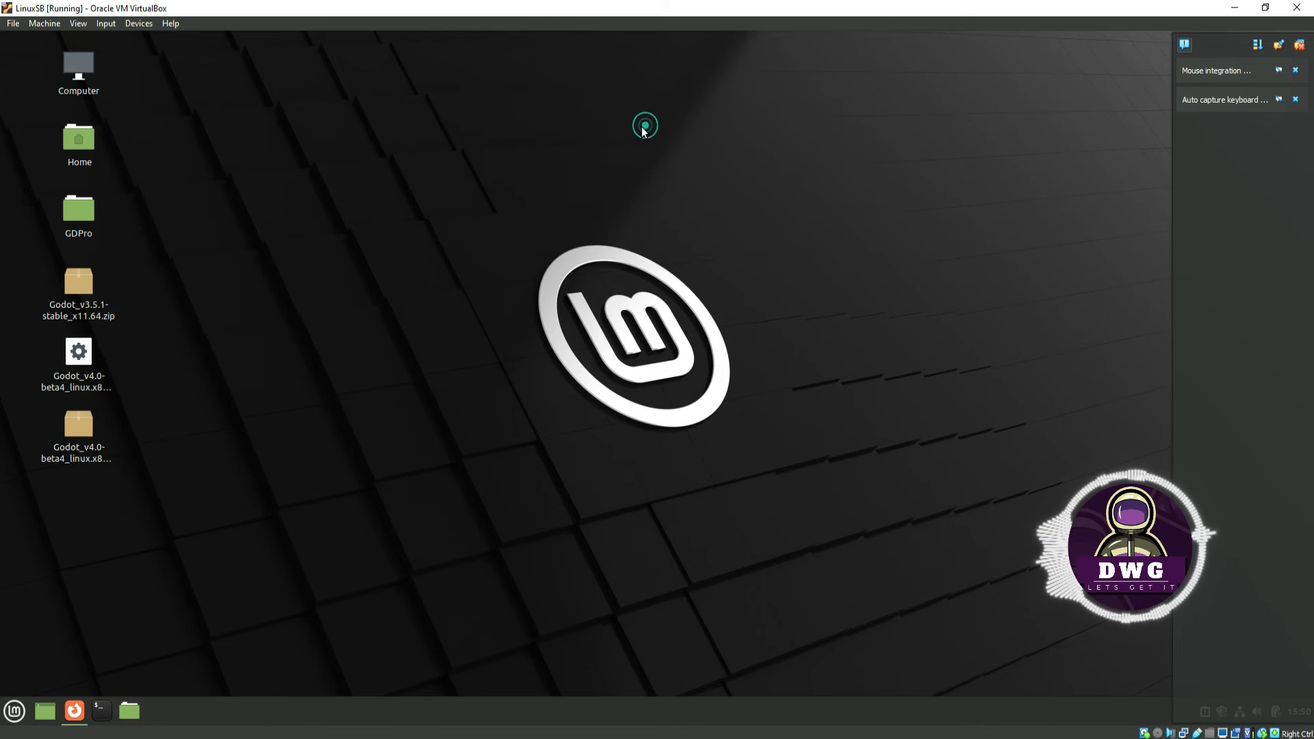
- Try to launch the Godot 4.0 beta4 Linux executable from the desktop
double_click(79, 352)
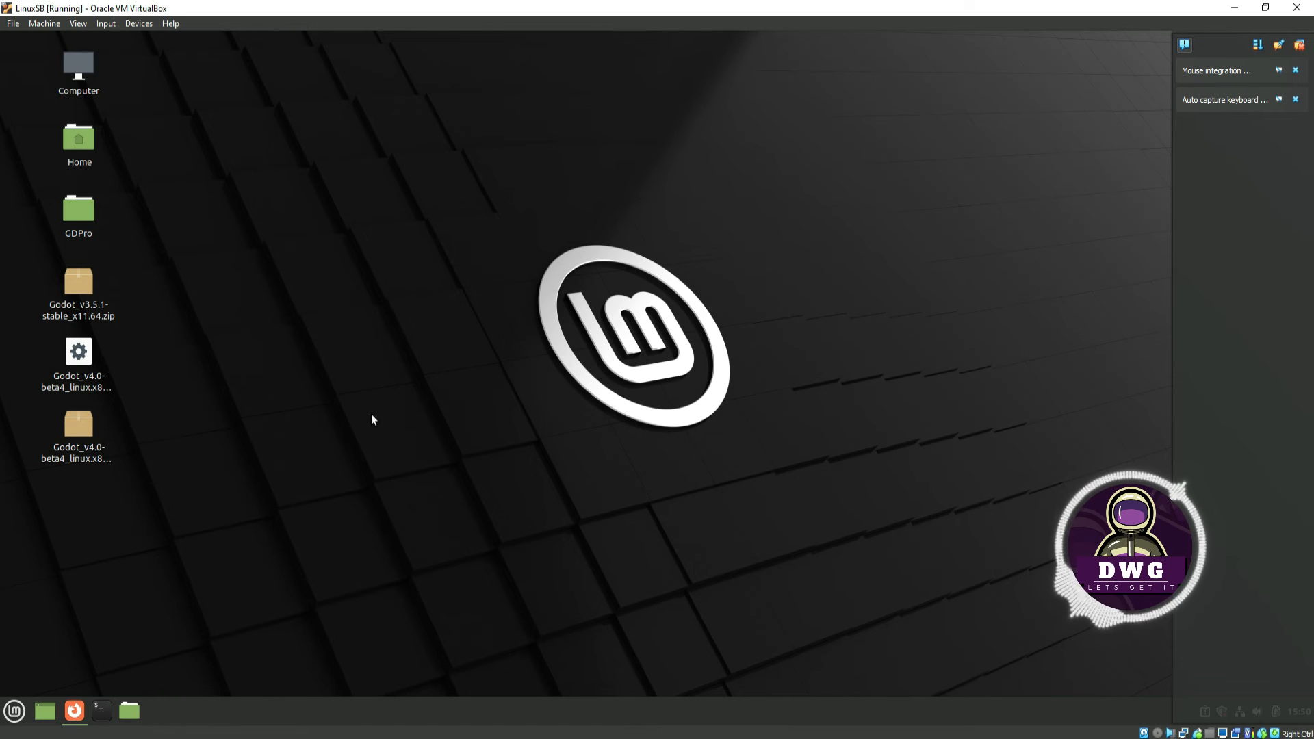
- Extract the Godot_v3.5.1-stable_x11.64.zip archive onto the desktop
click(76, 286)
right_click(76, 285)
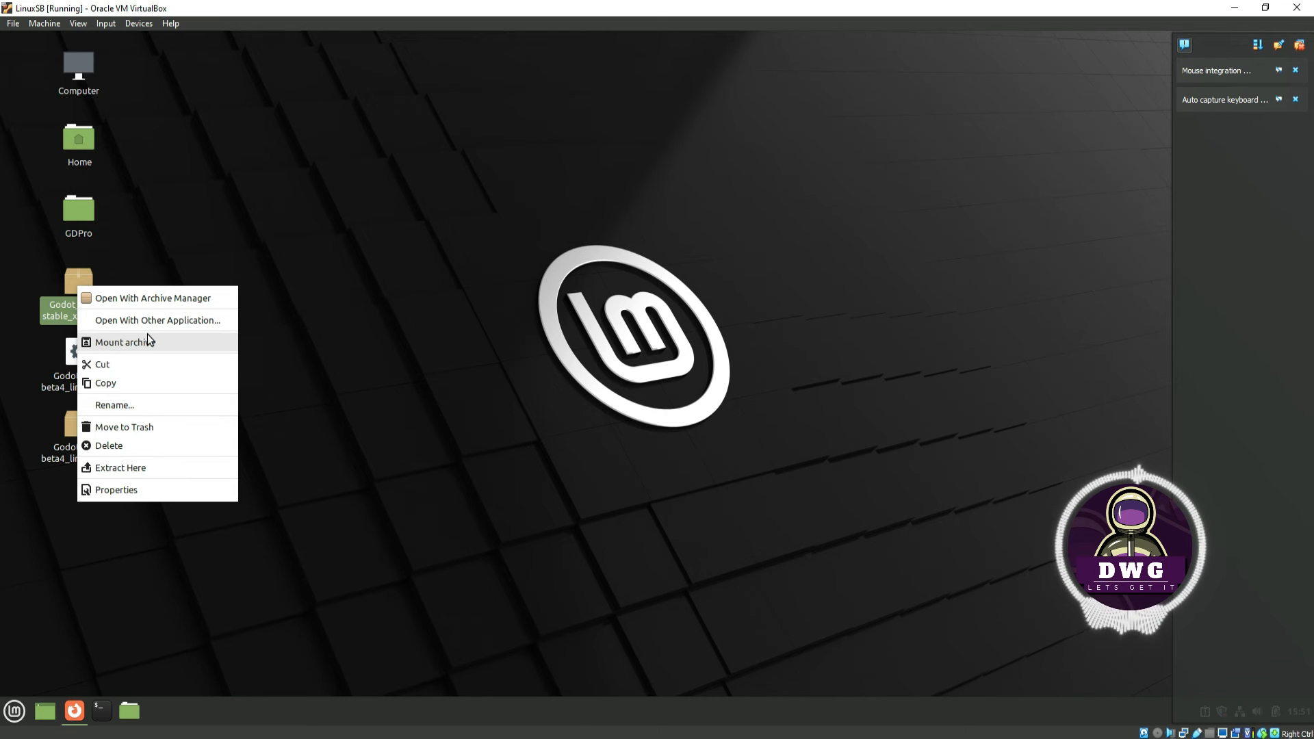
click(127, 469)
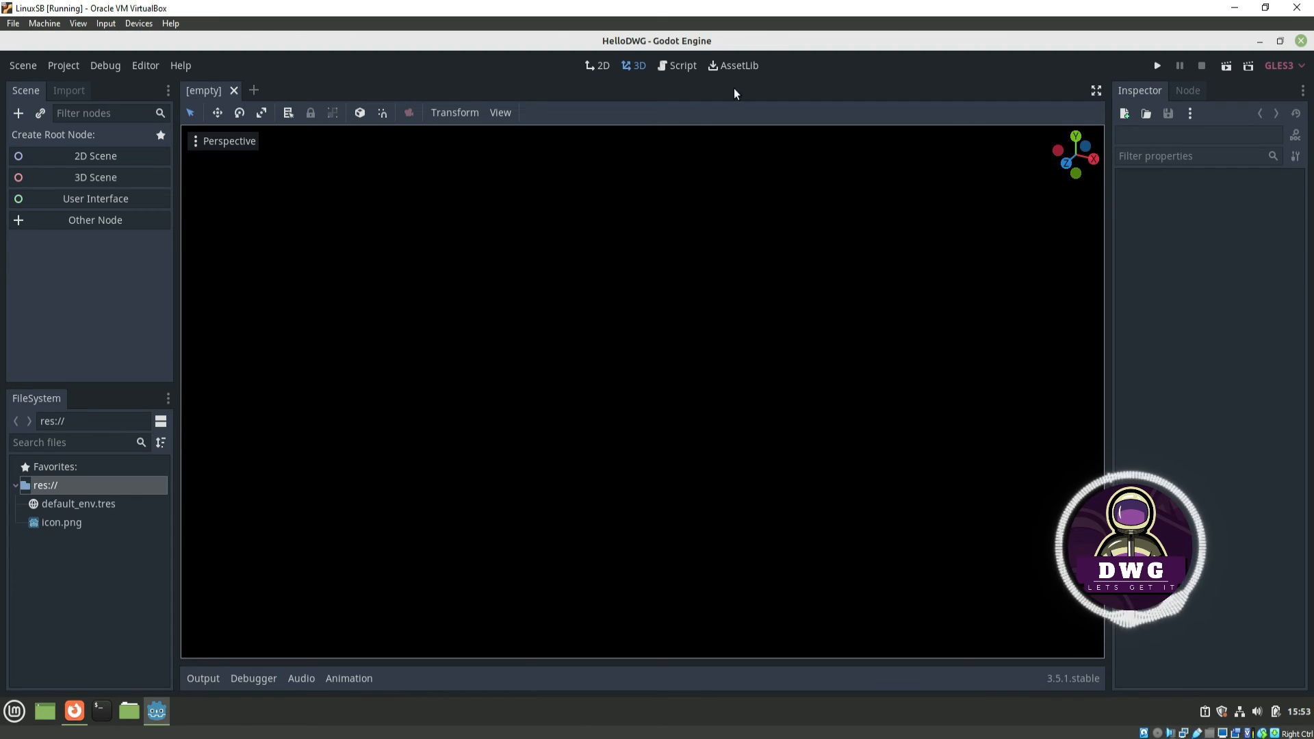
- Look through the 2D, 3D, Script and AssetLib workspaces of the HelloDWG project in Godot
click(603, 68)
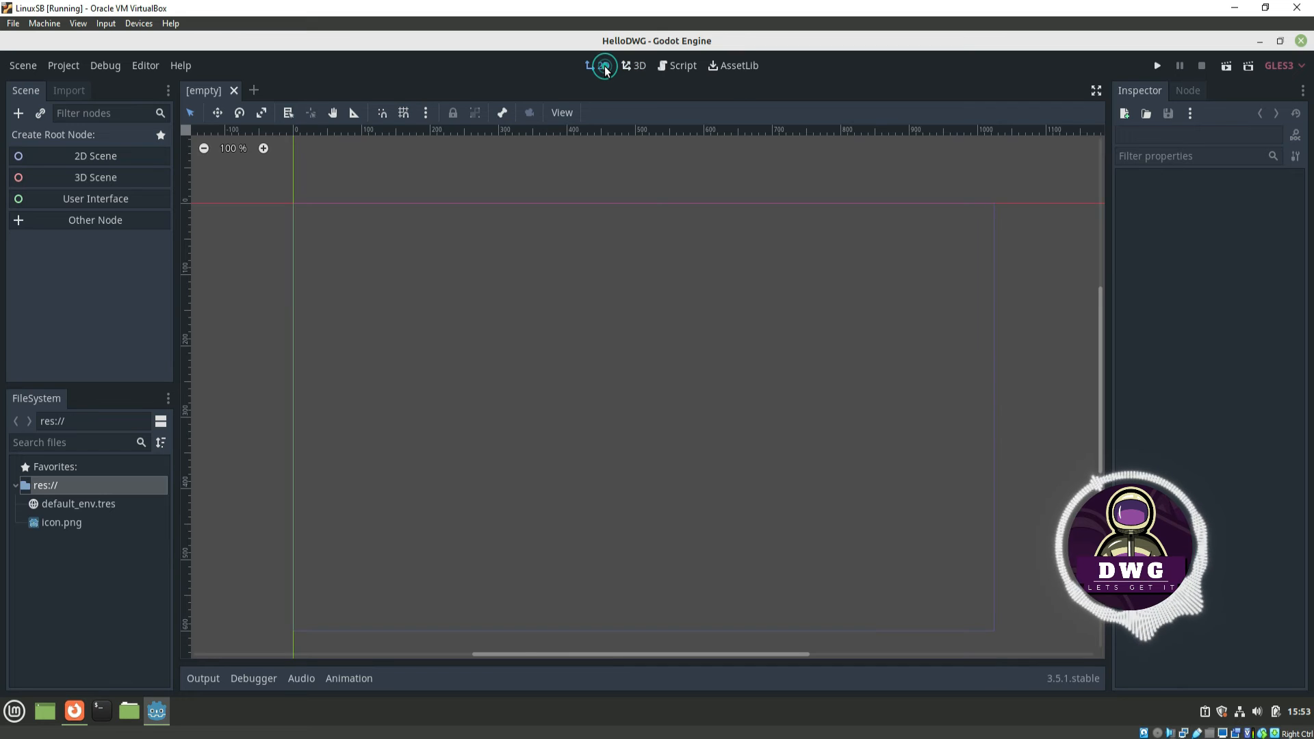
click(628, 66)
click(675, 71)
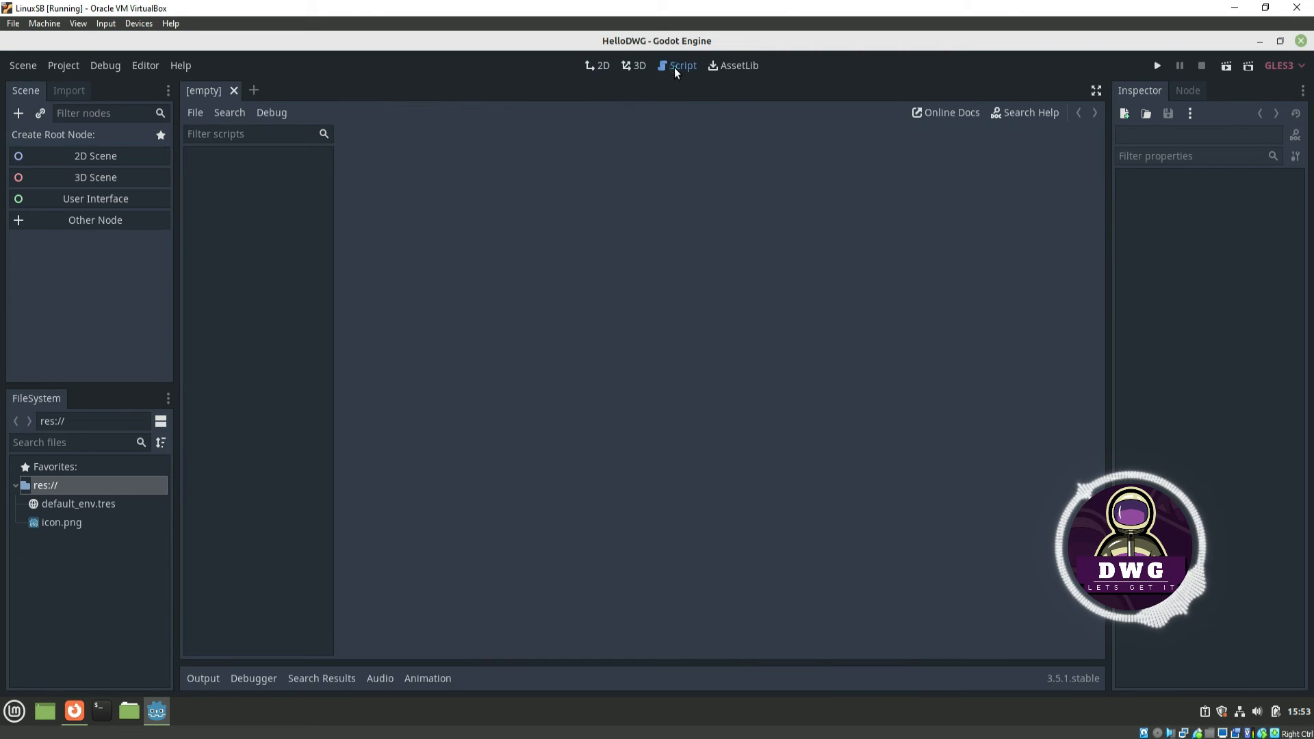
click(731, 73)
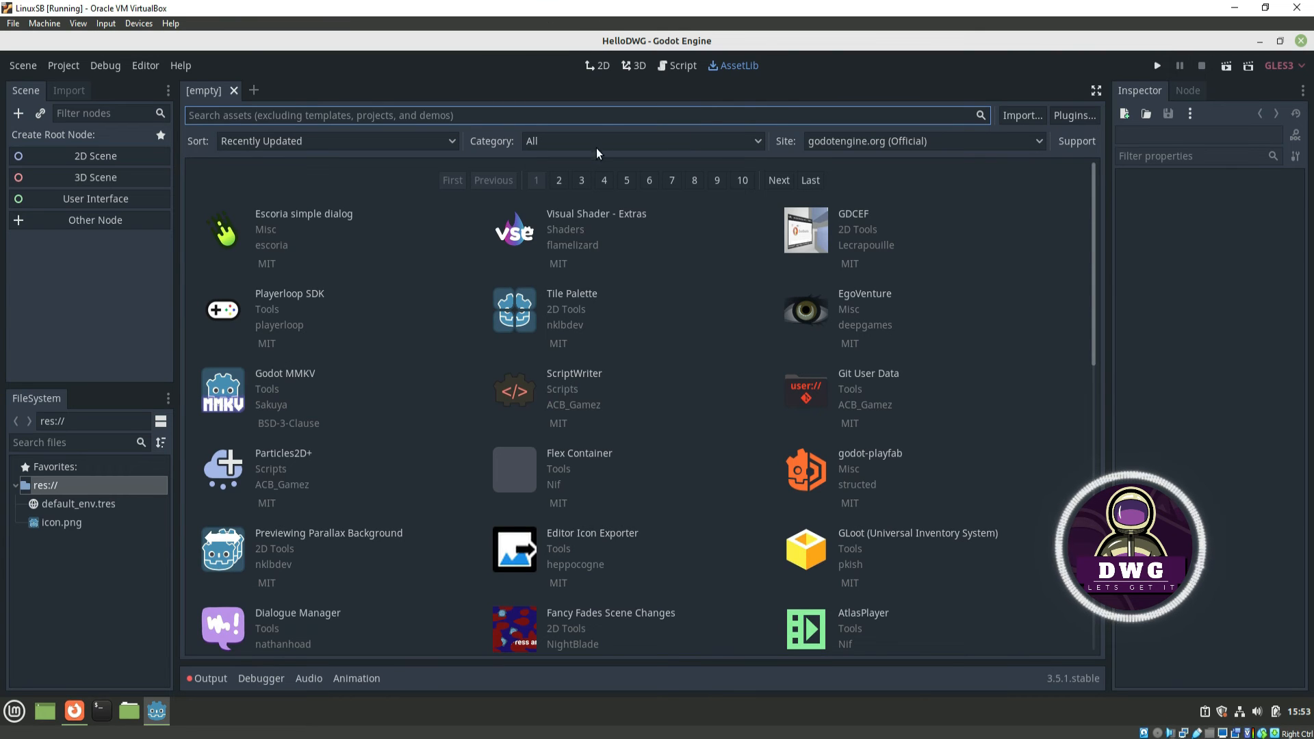
- Add icon.png as a sprite in the 2D workspace, near the upper-left corner of the viewport frame
click(596, 65)
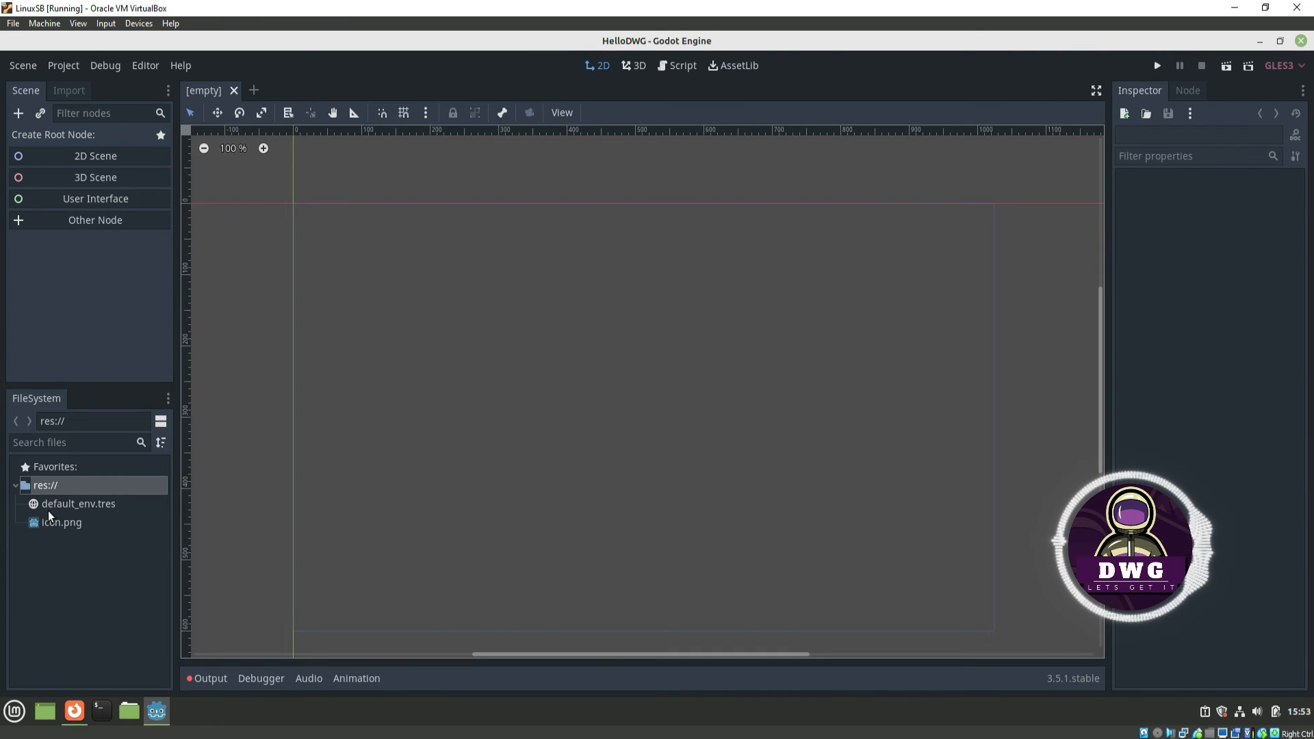
drag(36, 529, 325, 208)
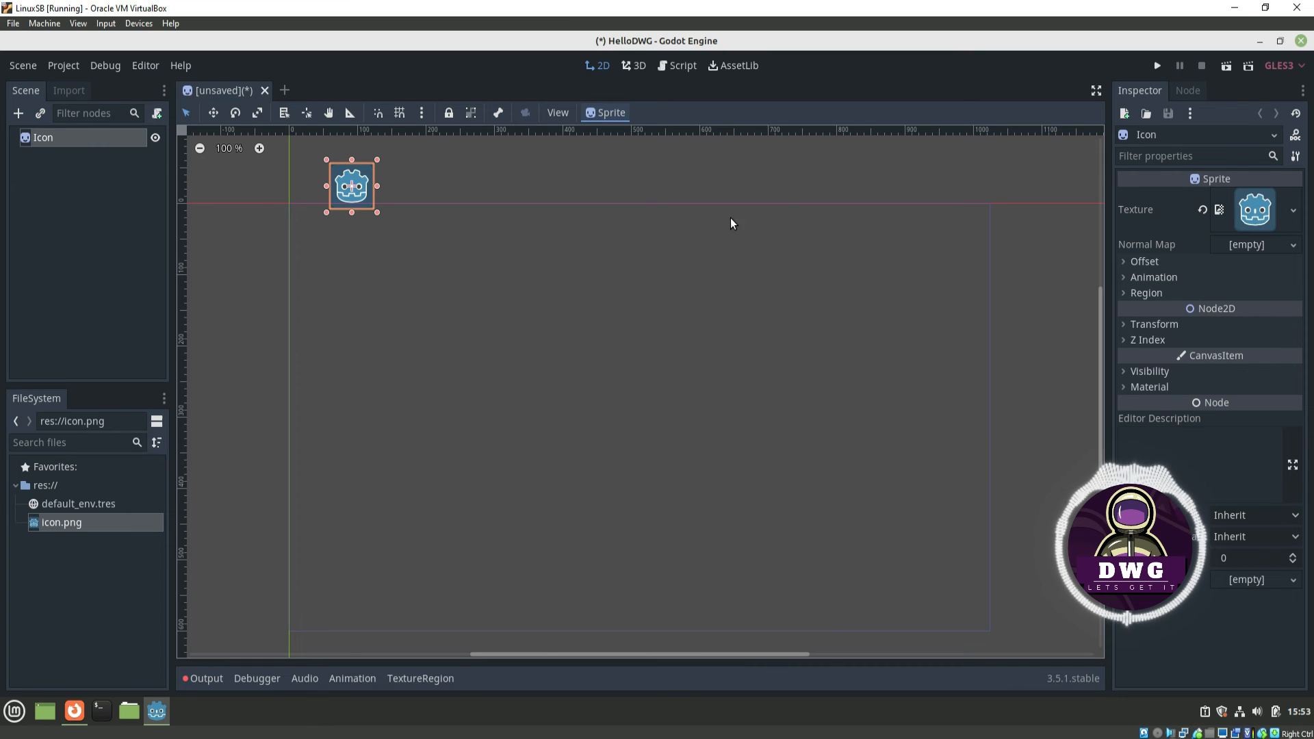
- Try to close the Godot editor while the HelloDWG scene is still unsaved
click(1302, 41)
click(641, 389)
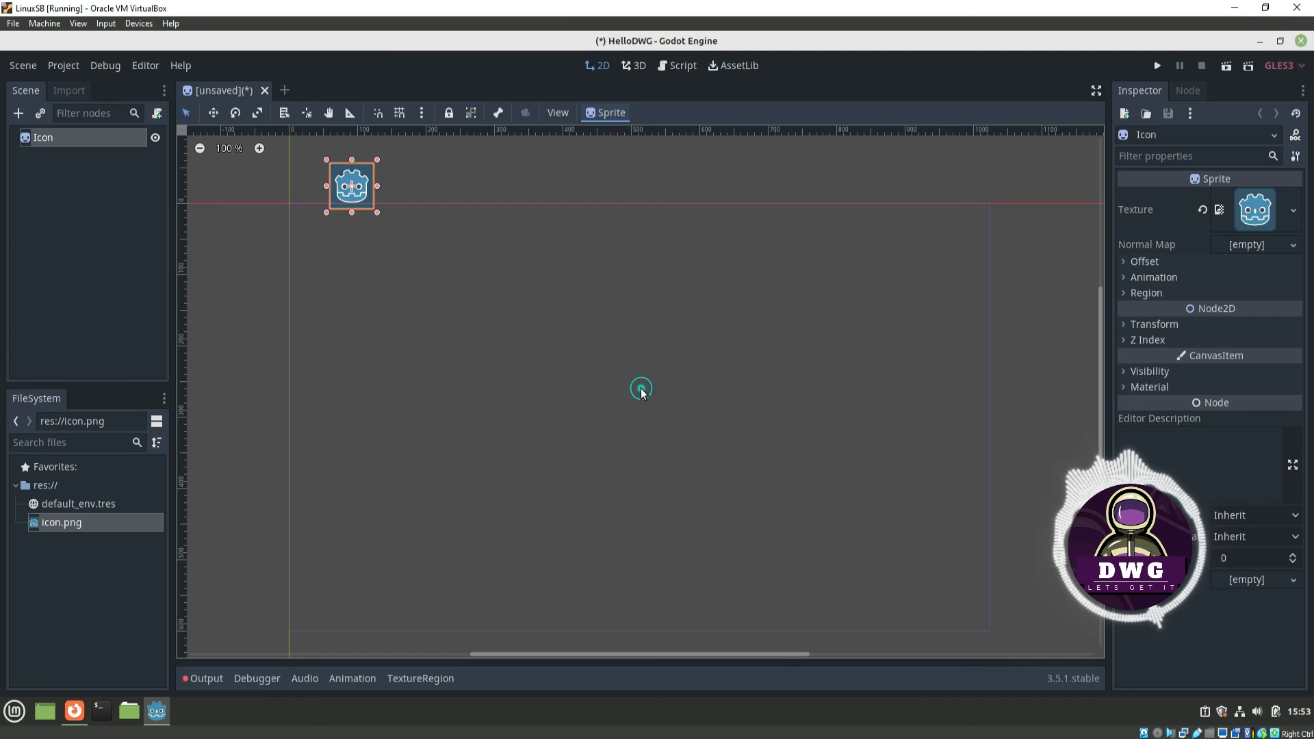
click(1301, 41)
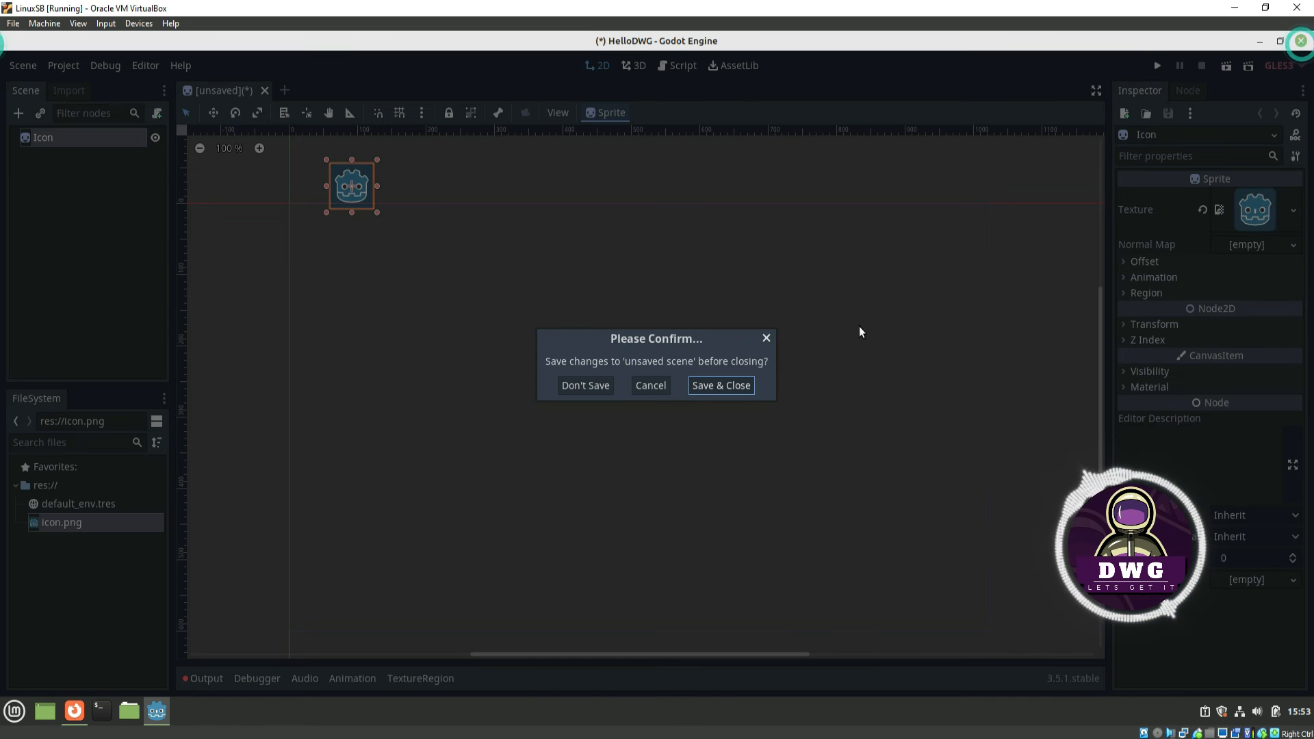
click(719, 386)
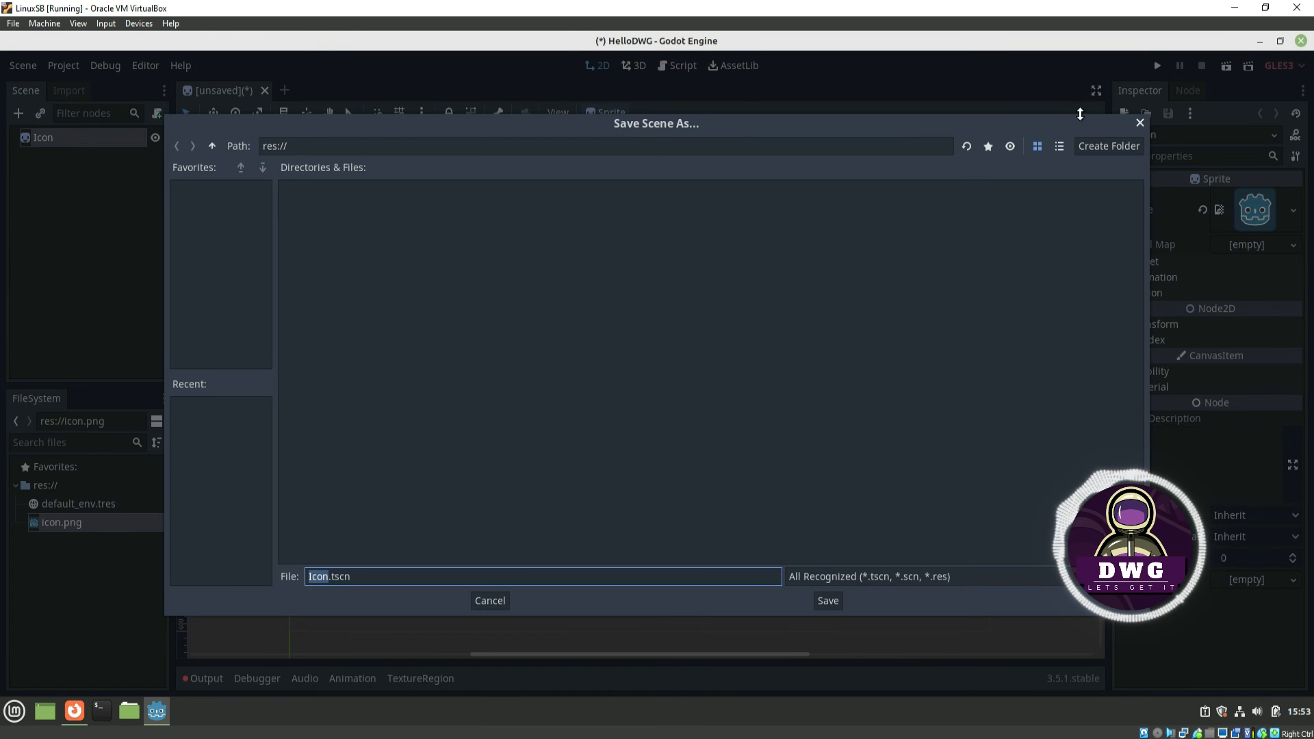
click(1139, 124)
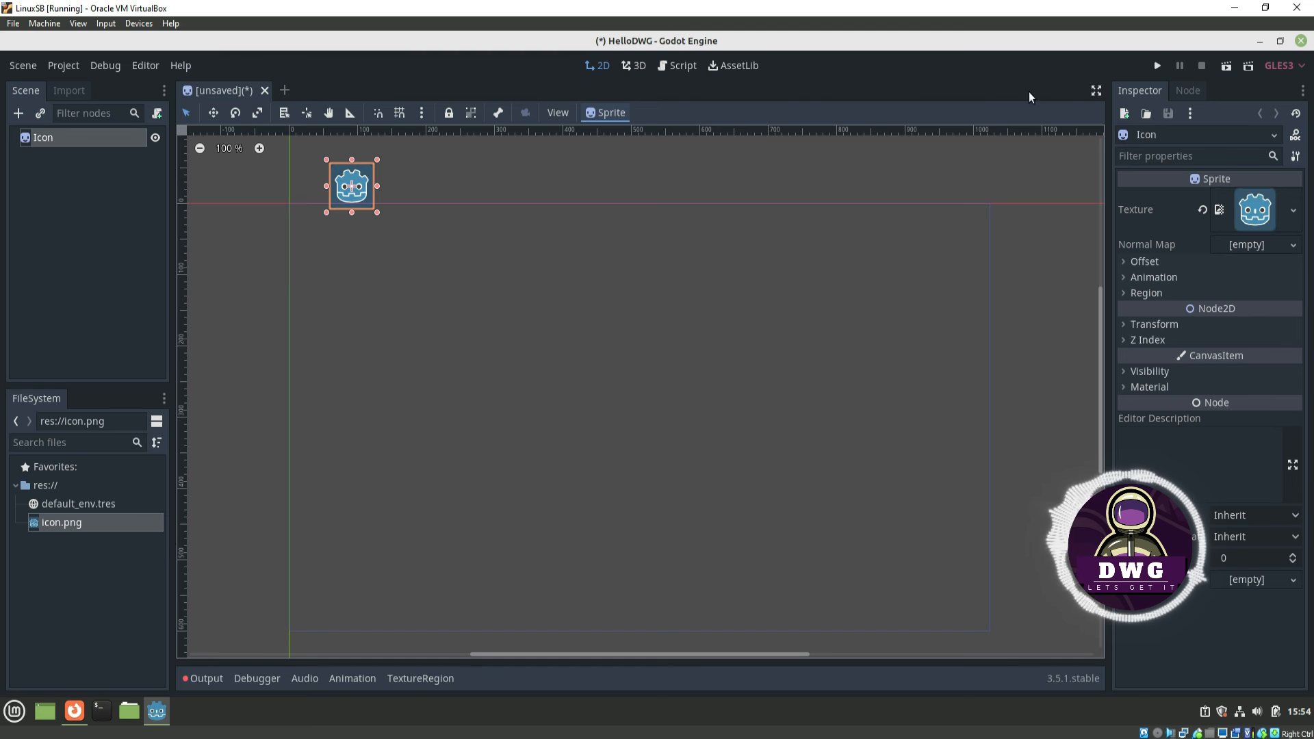
click(1301, 41)
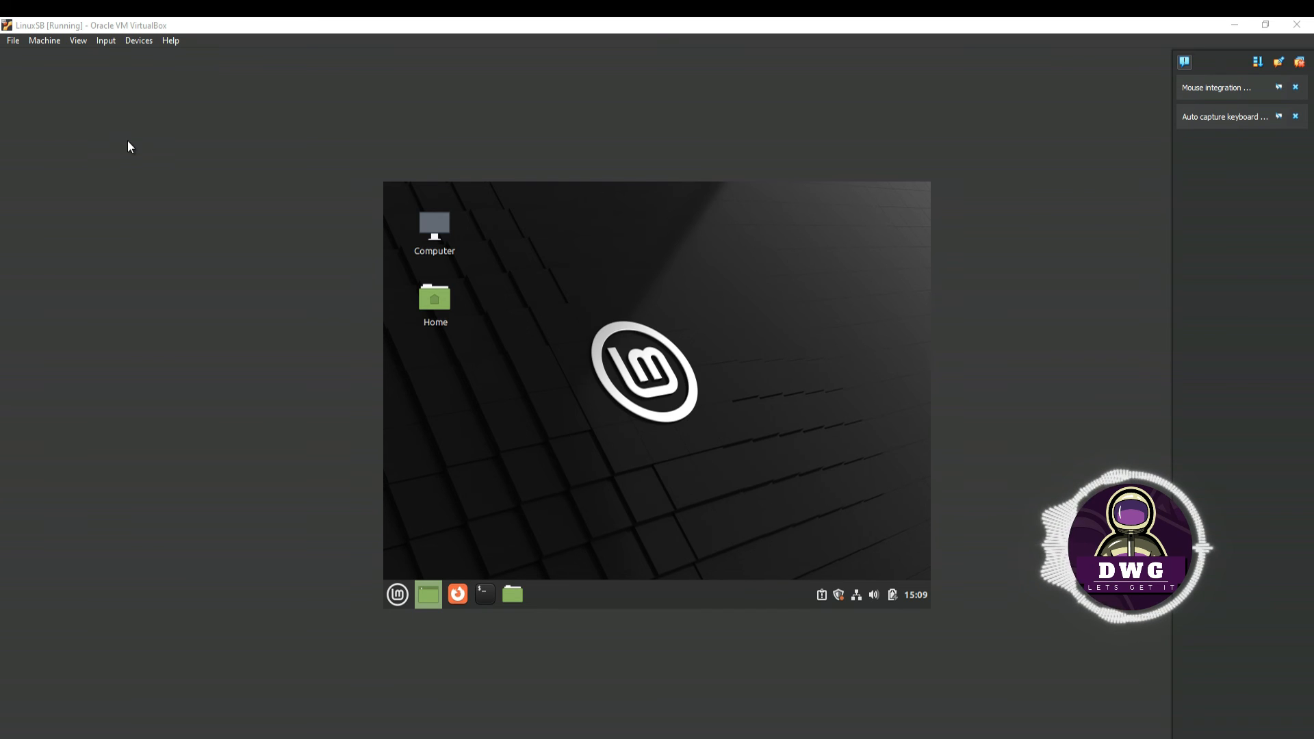
- Insert the Guest Additions CD image into the virtual machine and run its installer, authenticating with the account password
click(135, 41)
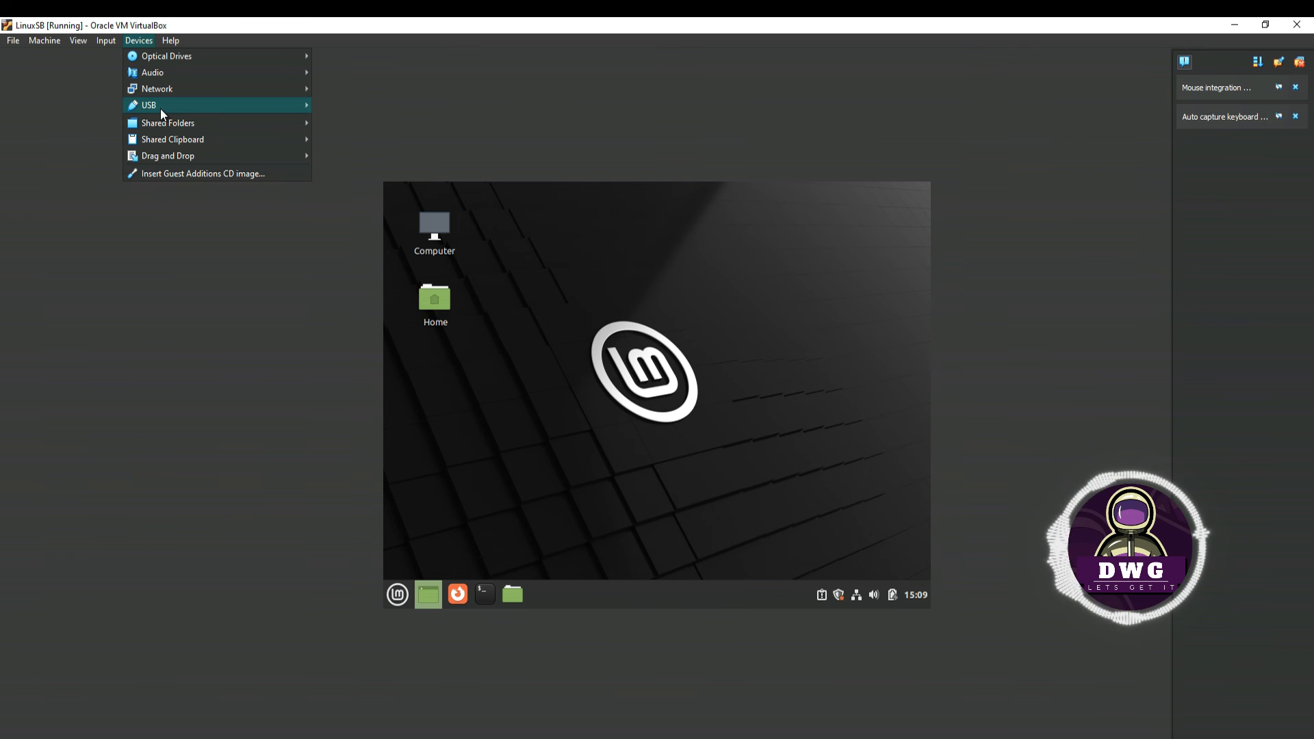
click(175, 175)
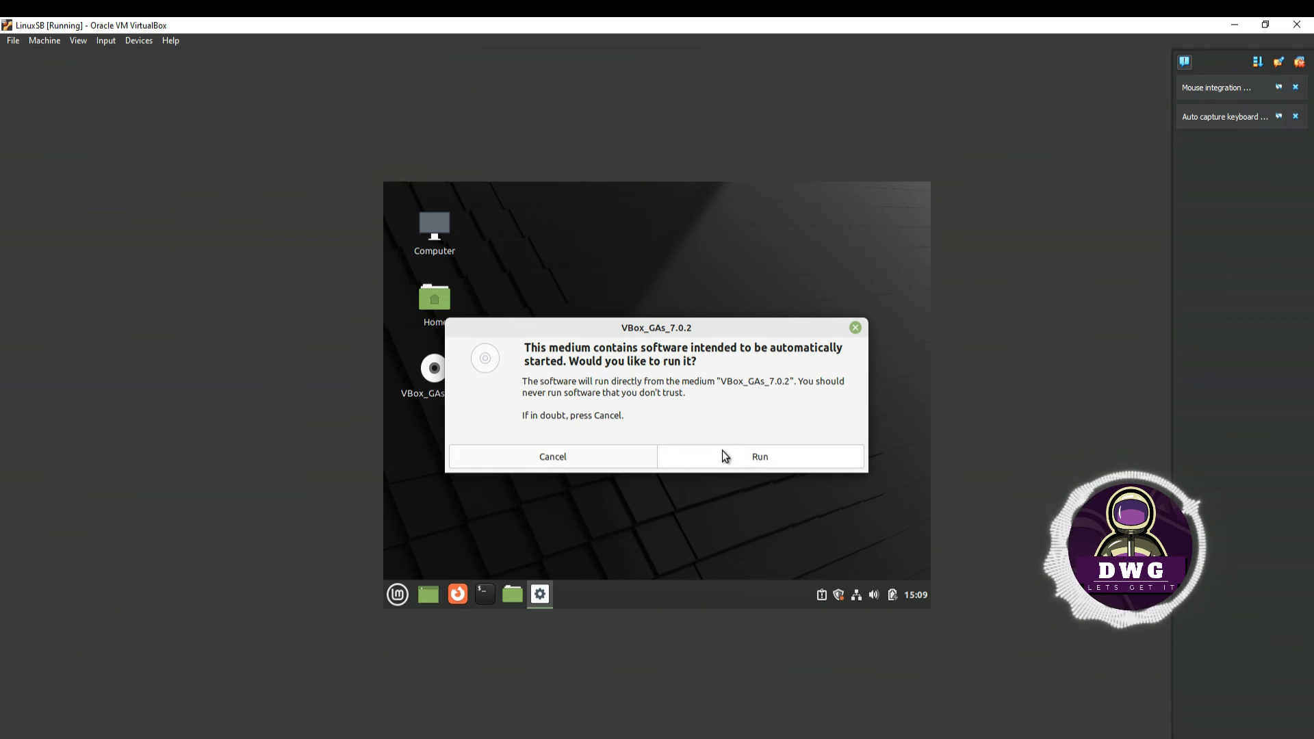
click(762, 462)
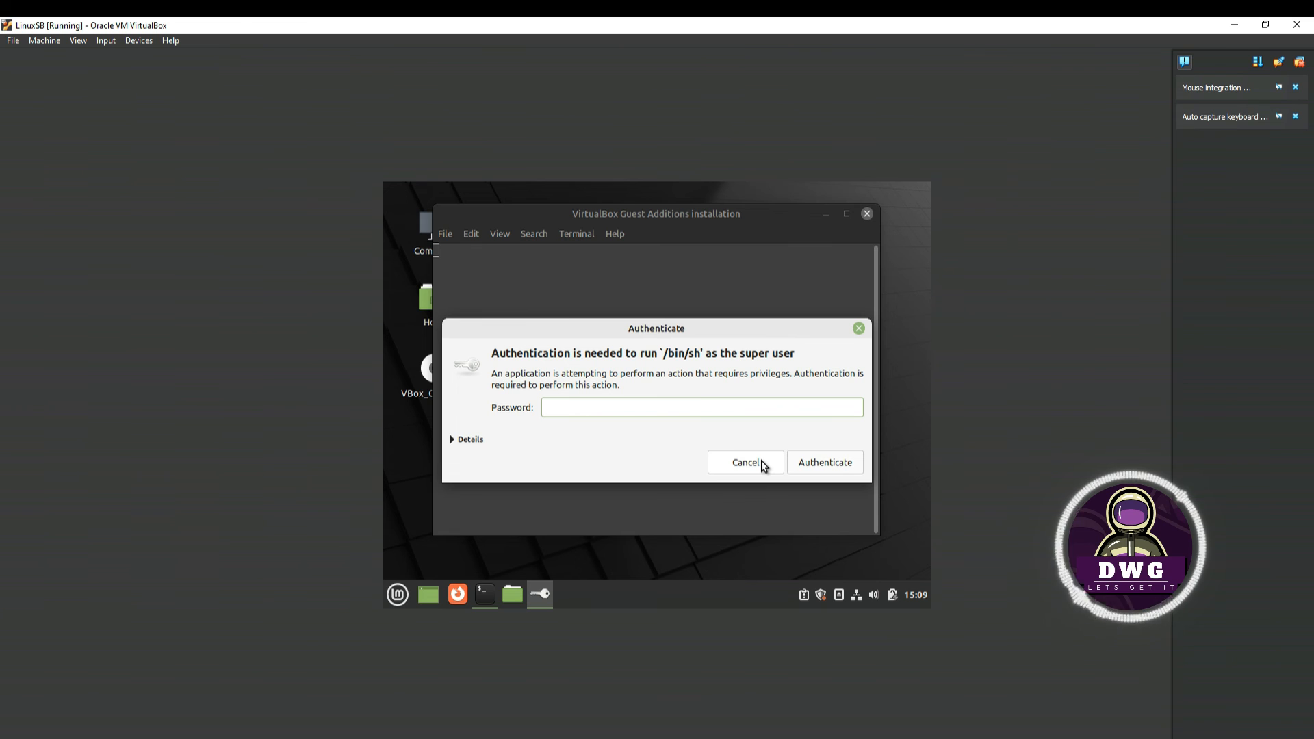
text(•••)
click(809, 464)
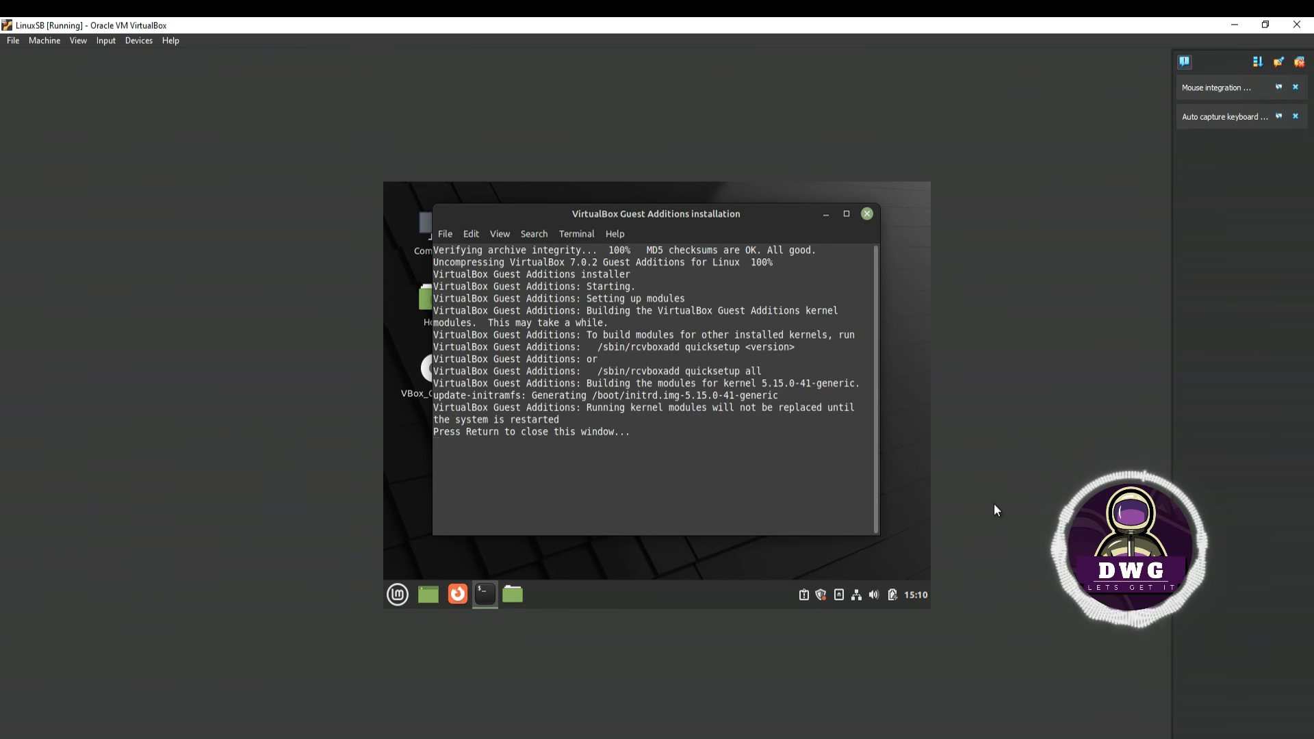
key(Return)
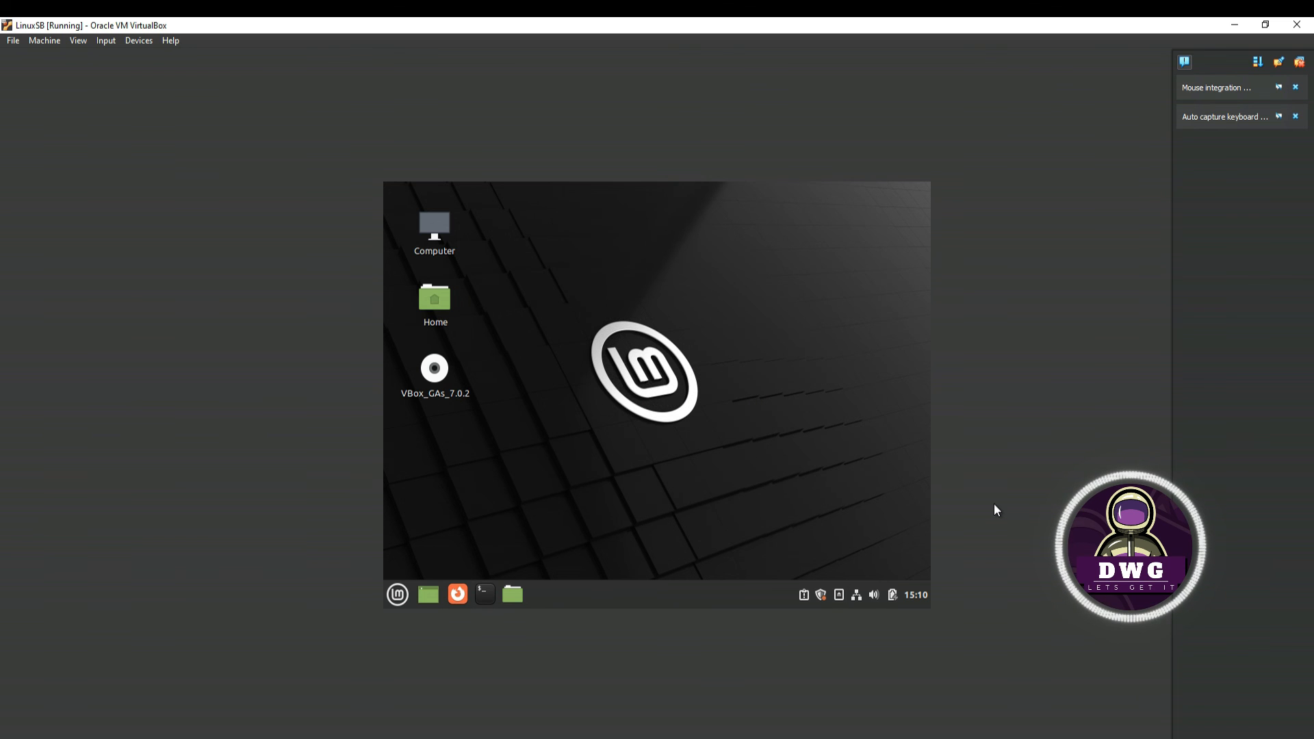
- Restart the Linux Mint guest system
click(397, 594)
click(419, 544)
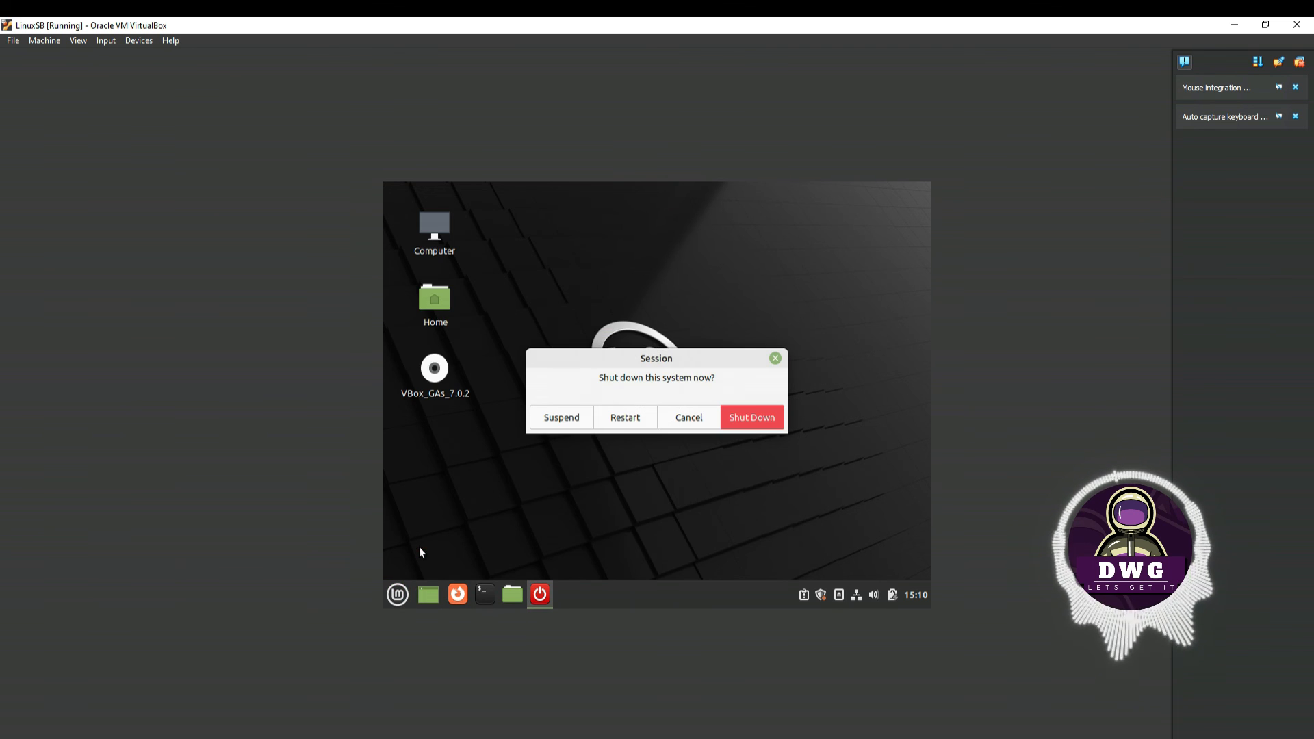
click(638, 416)
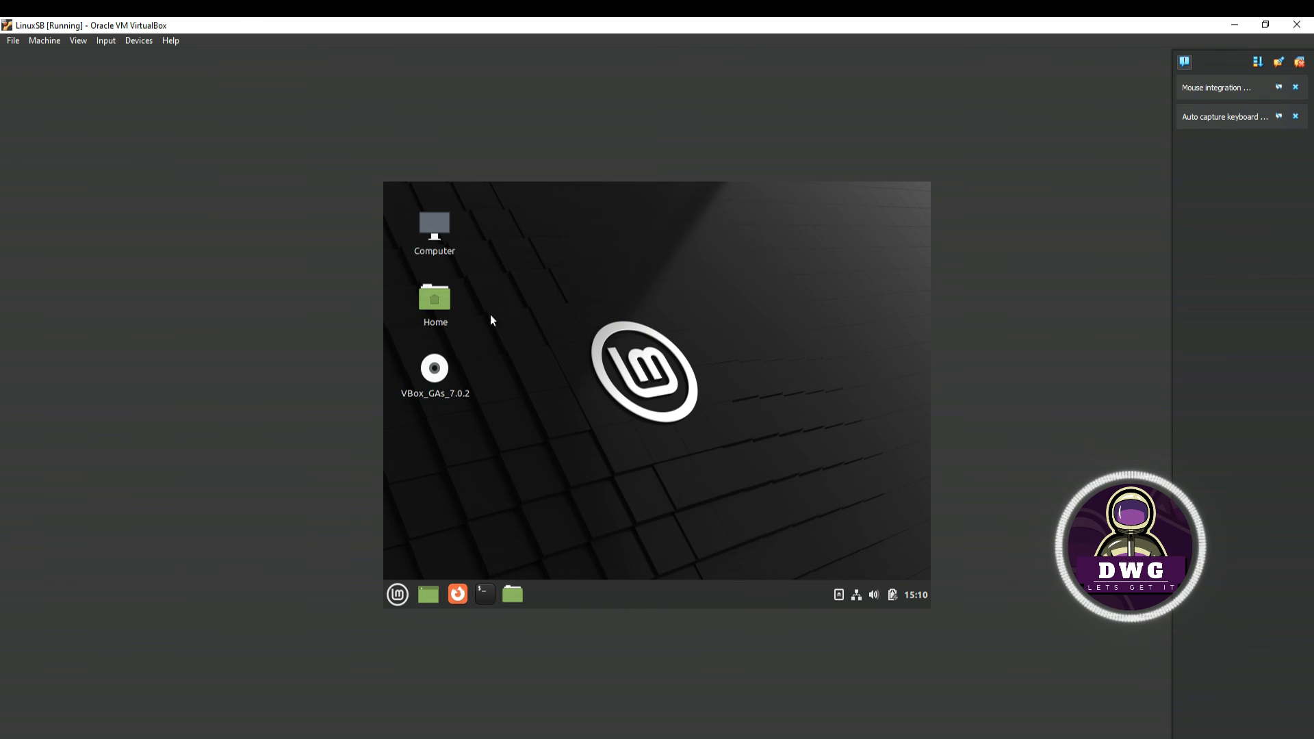
- Eject the VBox_GAs_7.0.2 disc from the desktop, and restore and re-maximize the virtual machine window to refit the guest display
right_click(431, 368)
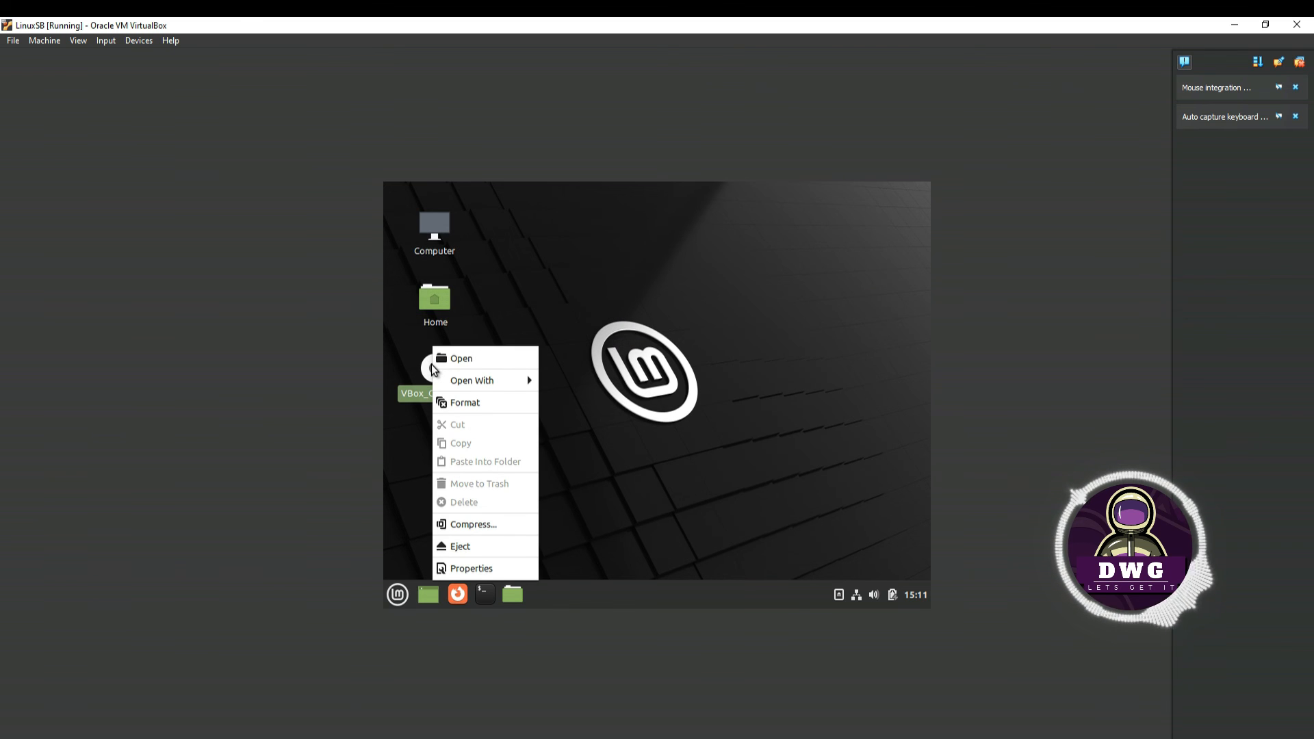
click(465, 547)
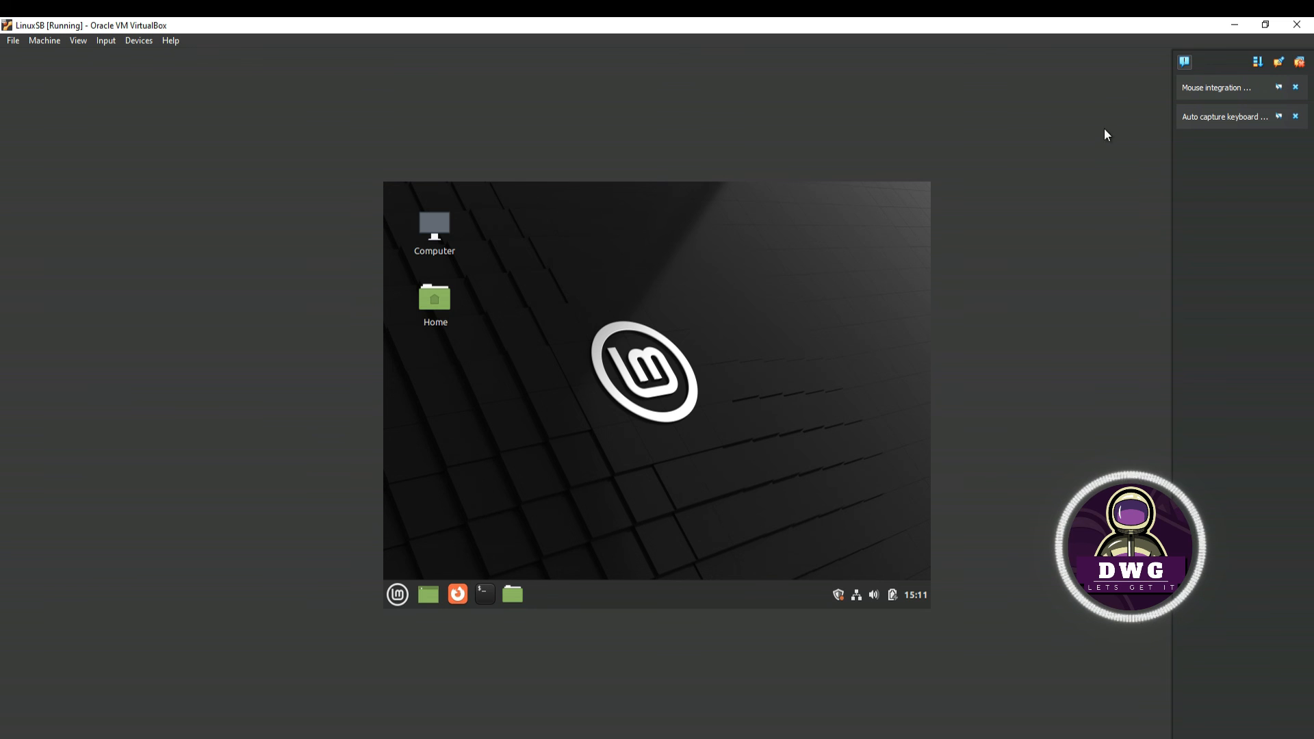
click(1266, 25)
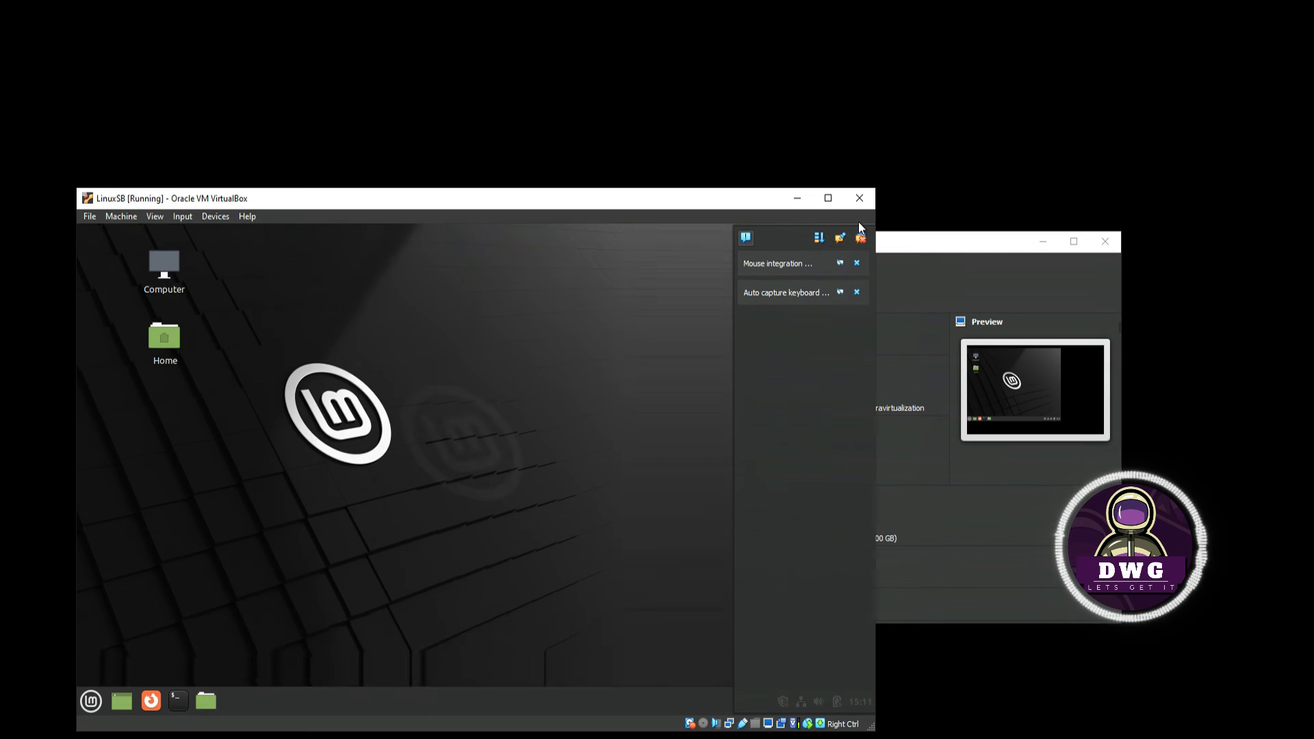
click(828, 197)
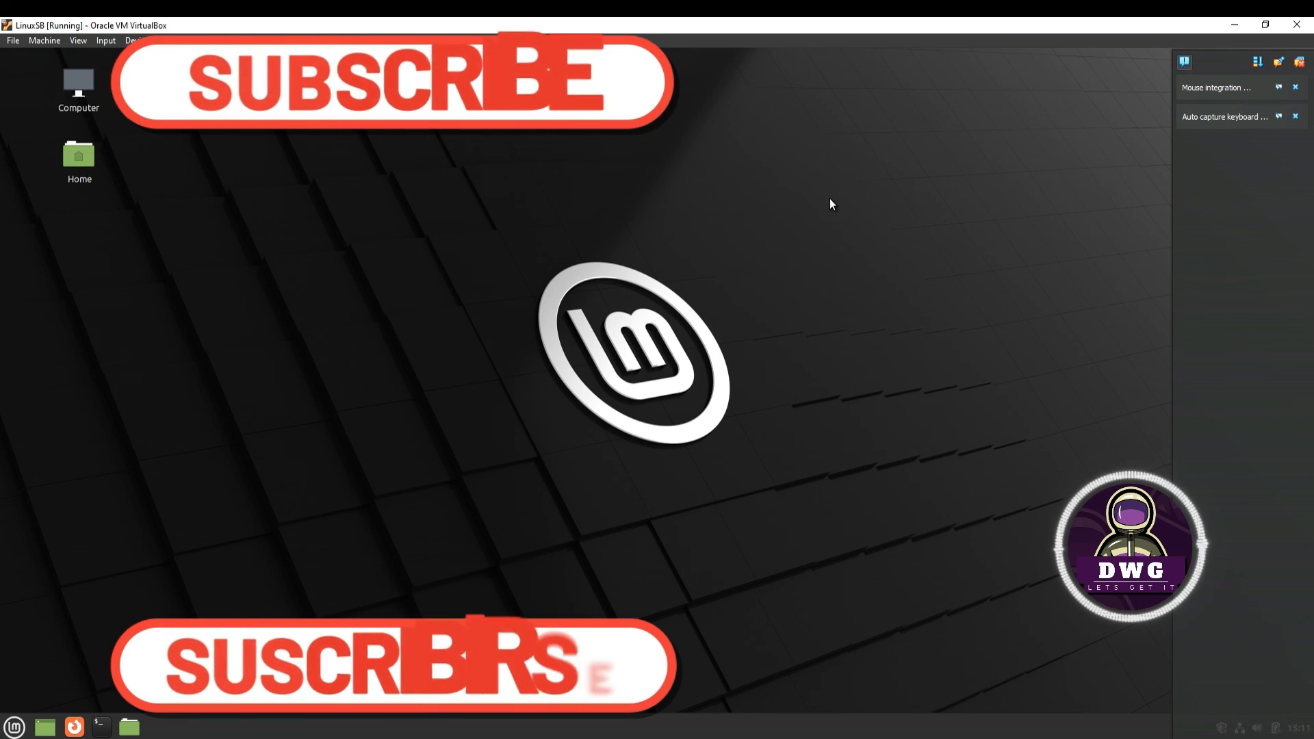